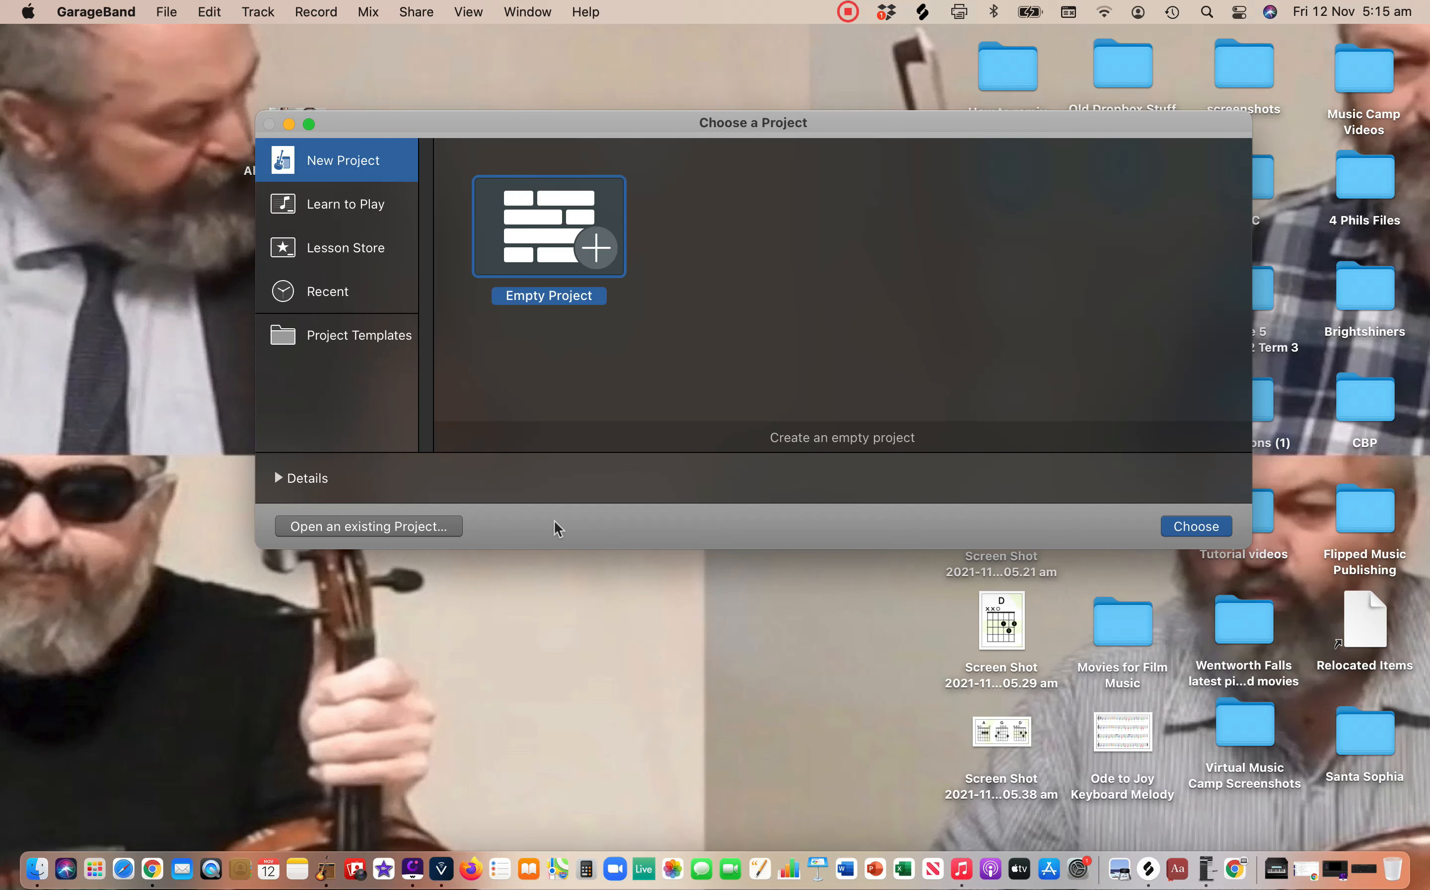
- Create an empty project with an audio track for recording from a microphone on Input 1
{"action": "left_click", "coordinate": [1198, 527]}
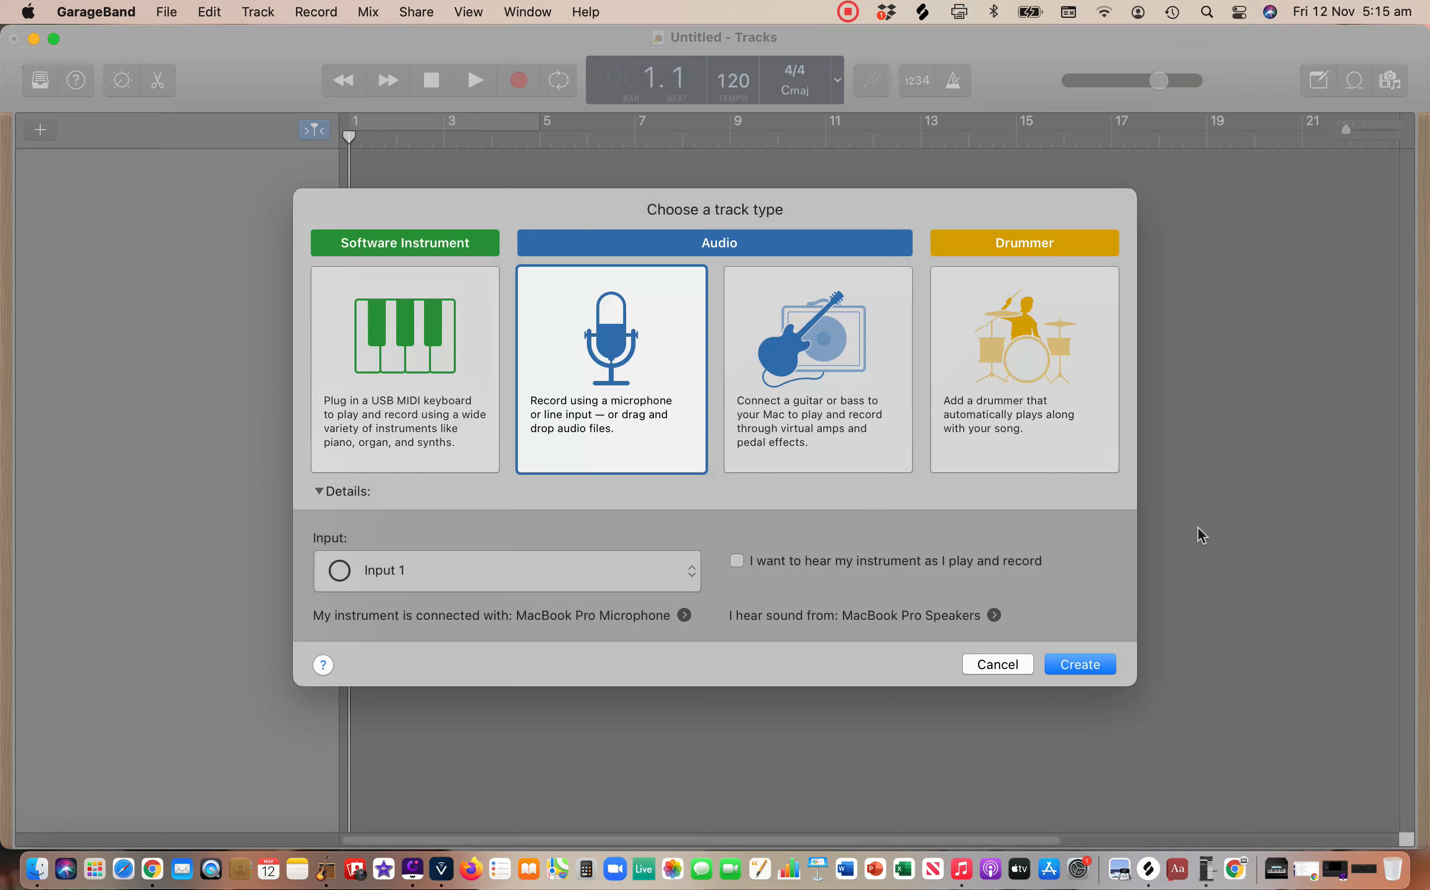
{"action": "left_click", "coordinate": [440, 386]}
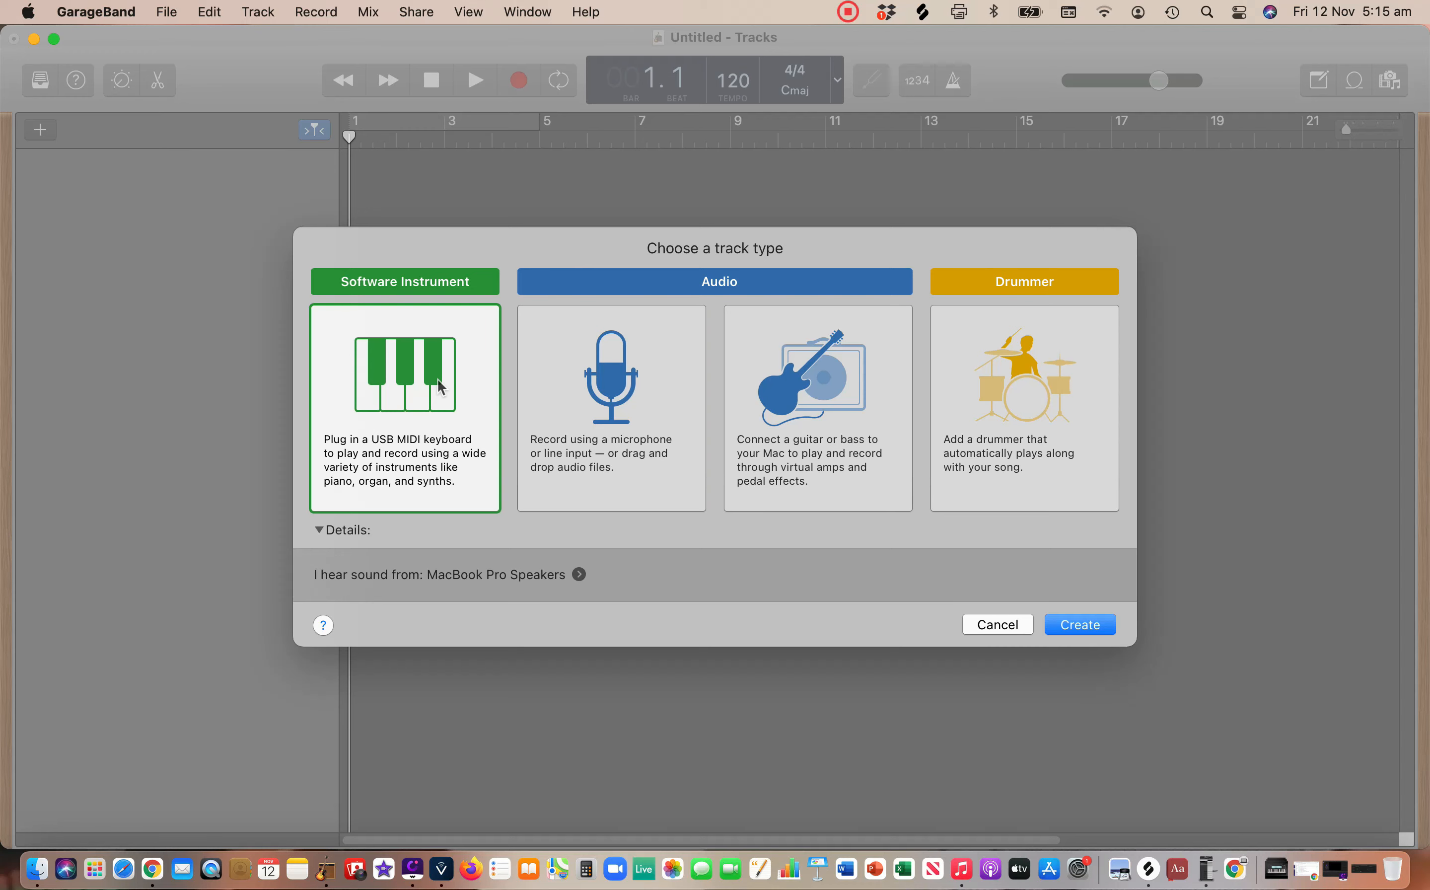
{"action": "left_click", "coordinate": [618, 420]}
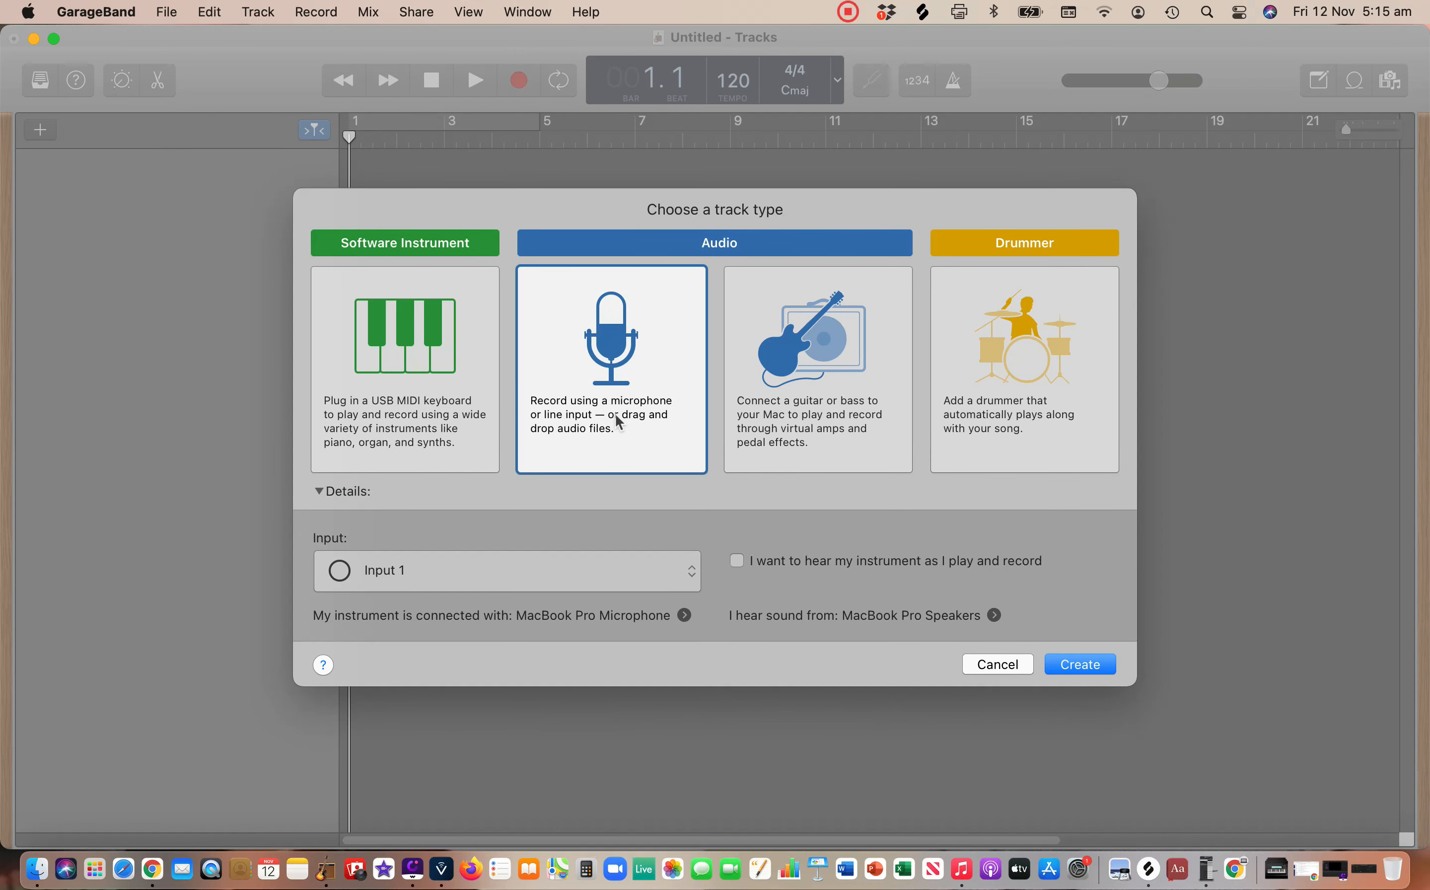
{"action": "left_click", "coordinate": [1080, 665]}
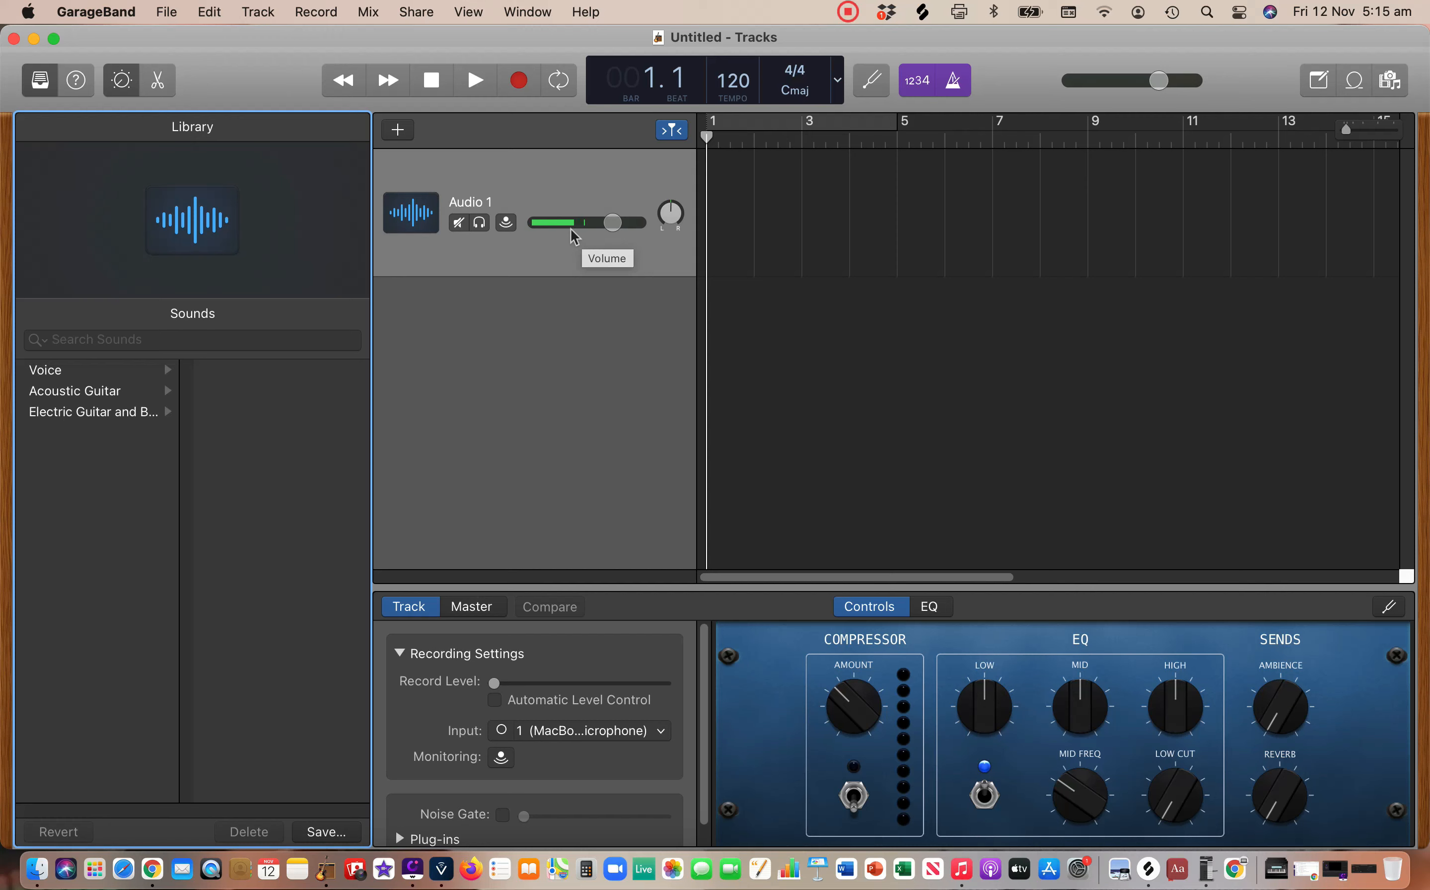
- Turn off the count-in and the metronome, and hide the sound library
{"action": "left_click", "coordinate": [930, 85]}
{"action": "left_click", "coordinate": [957, 86]}
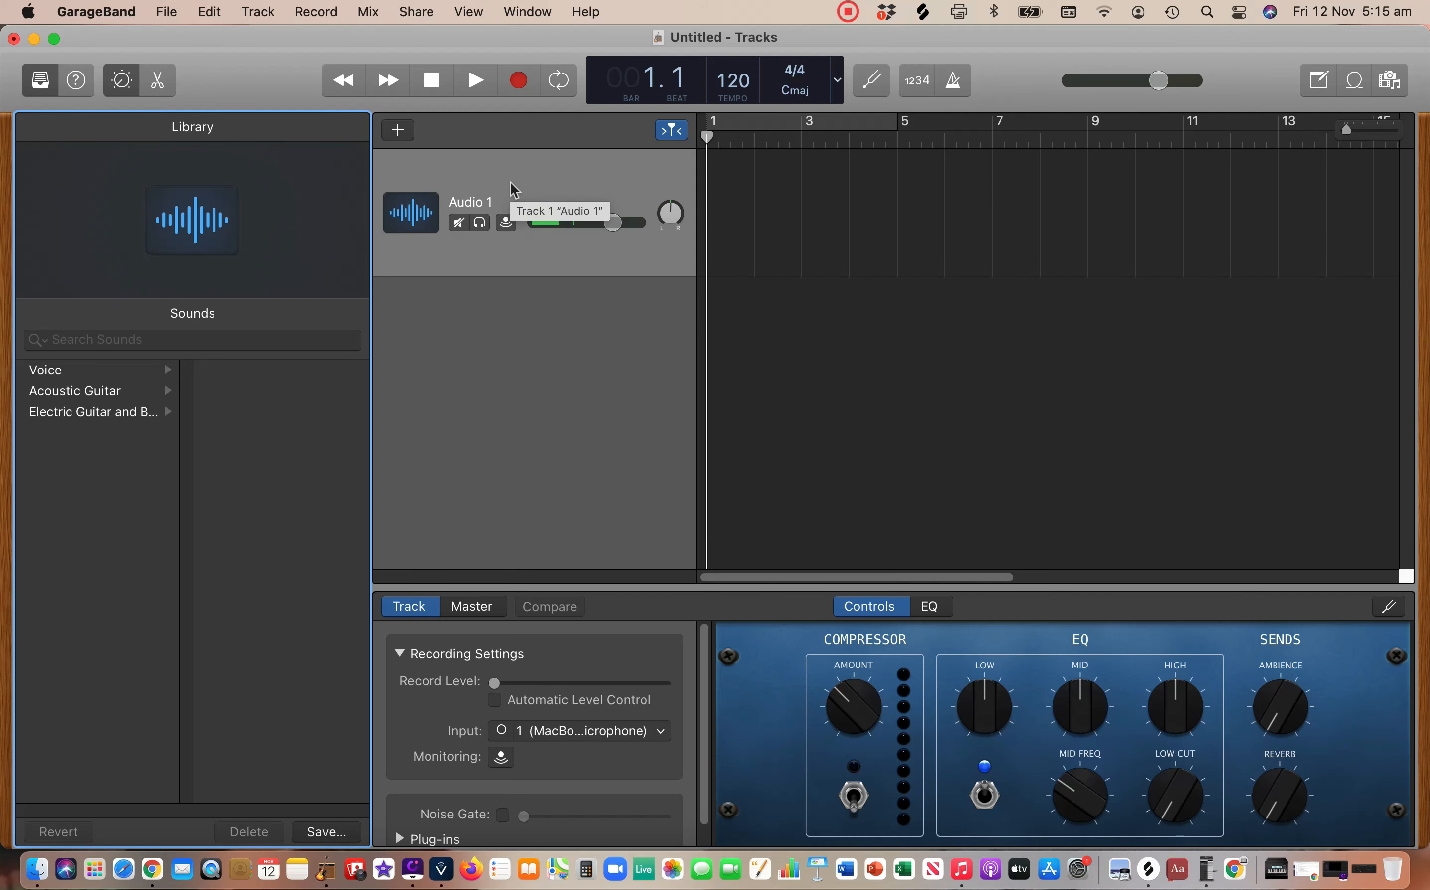
{"action": "left_click", "coordinate": [43, 89]}
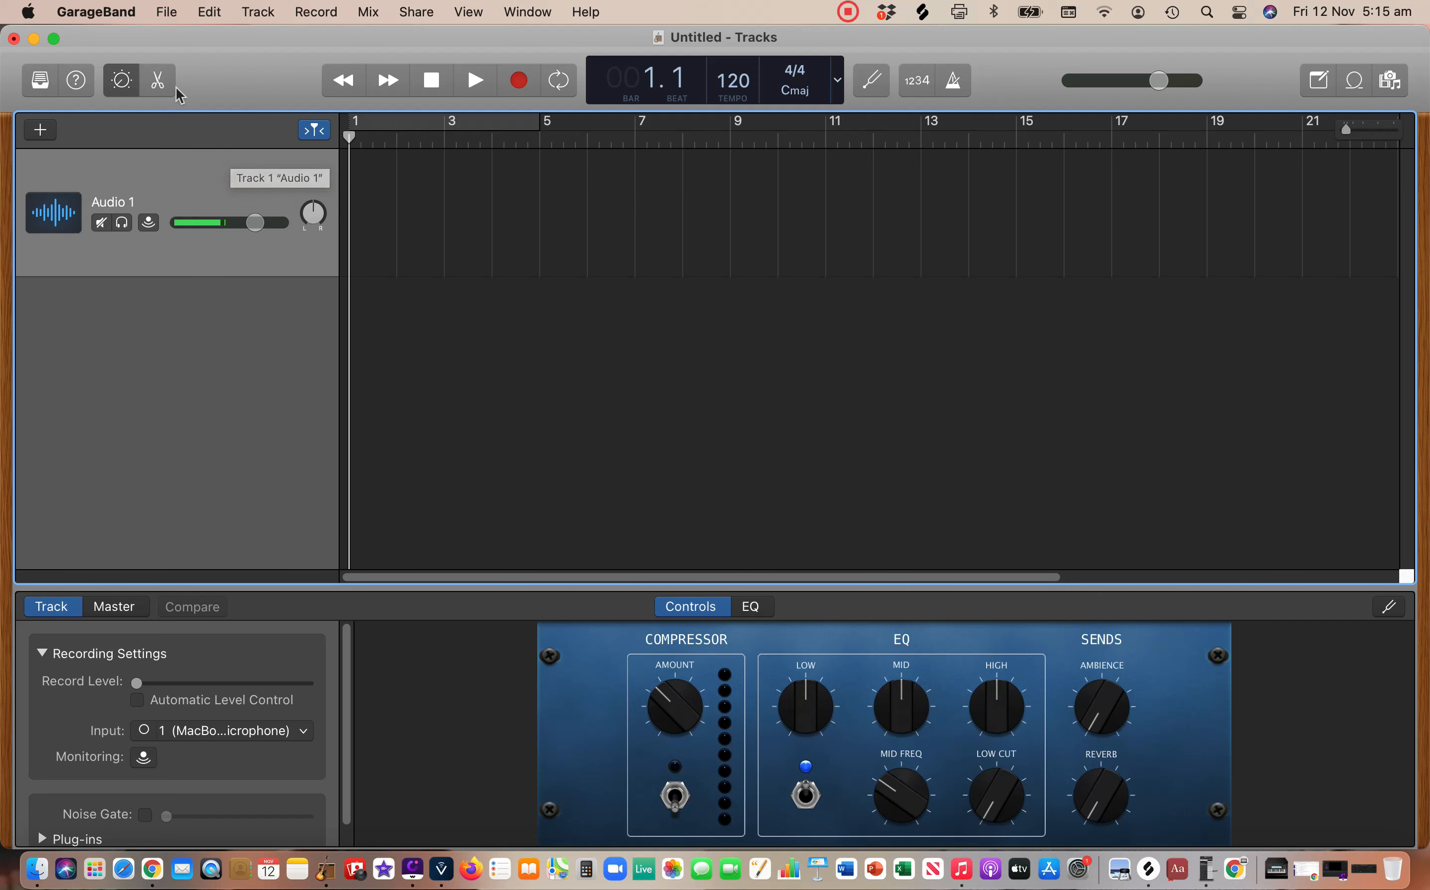
{"action": "left_click", "coordinate": [155, 84]}
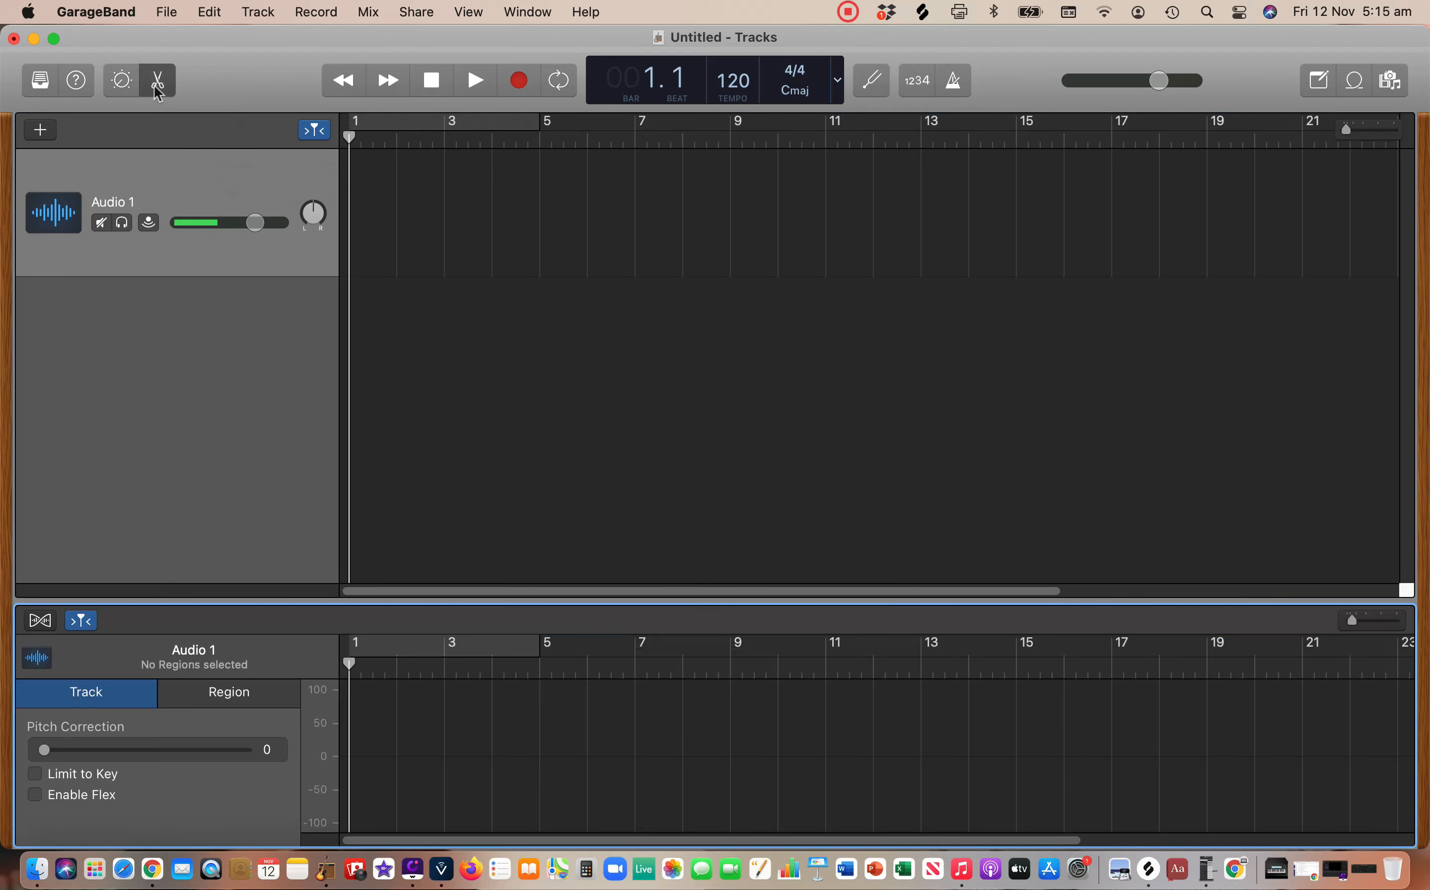
{"action": "left_click", "coordinate": [123, 84]}
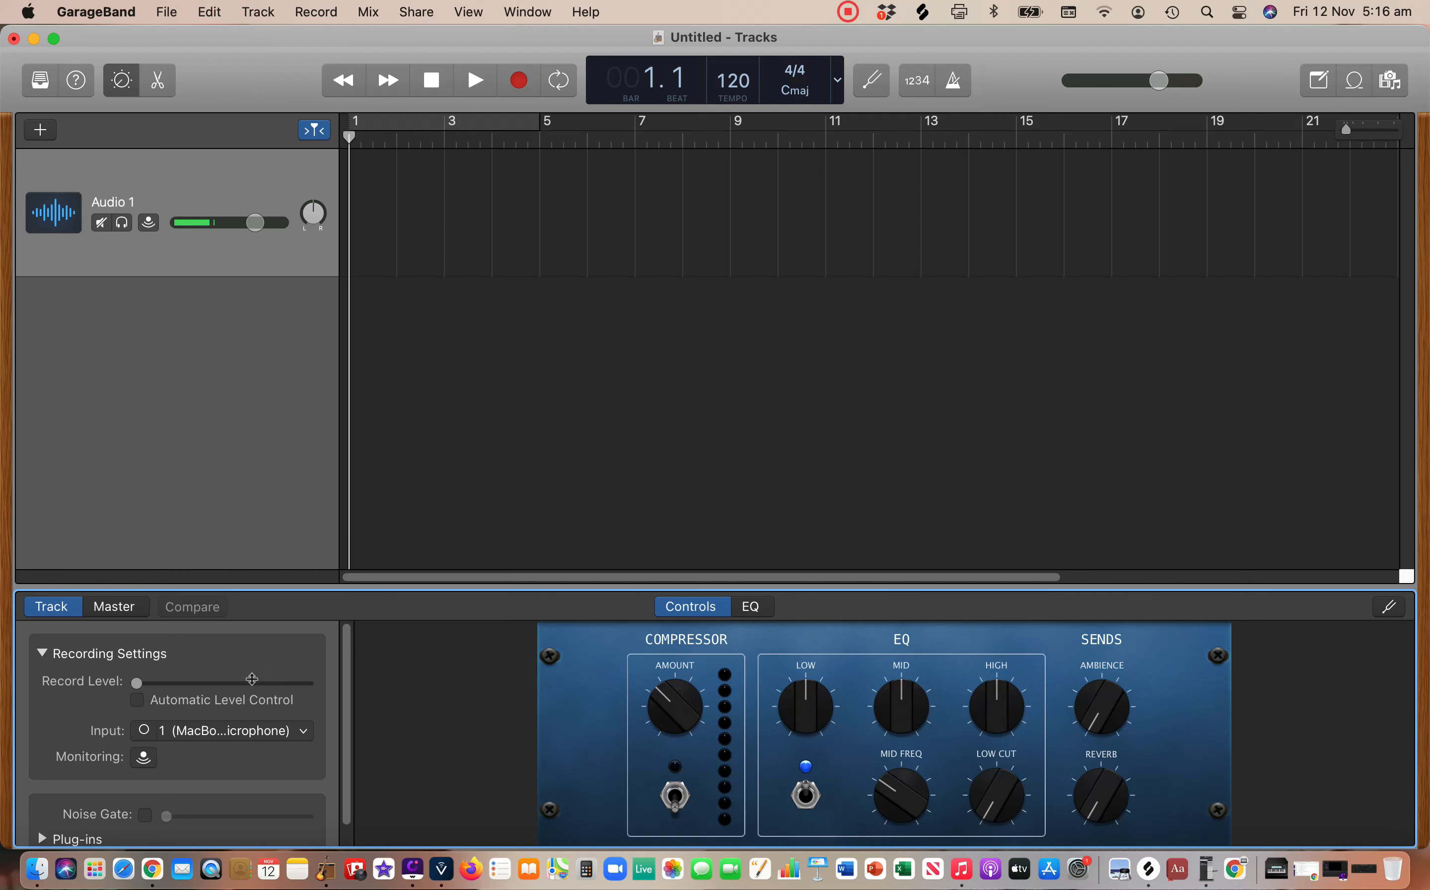
{"action": "left_click", "coordinate": [114, 609]}
{"action": "left_click", "coordinate": [51, 612]}
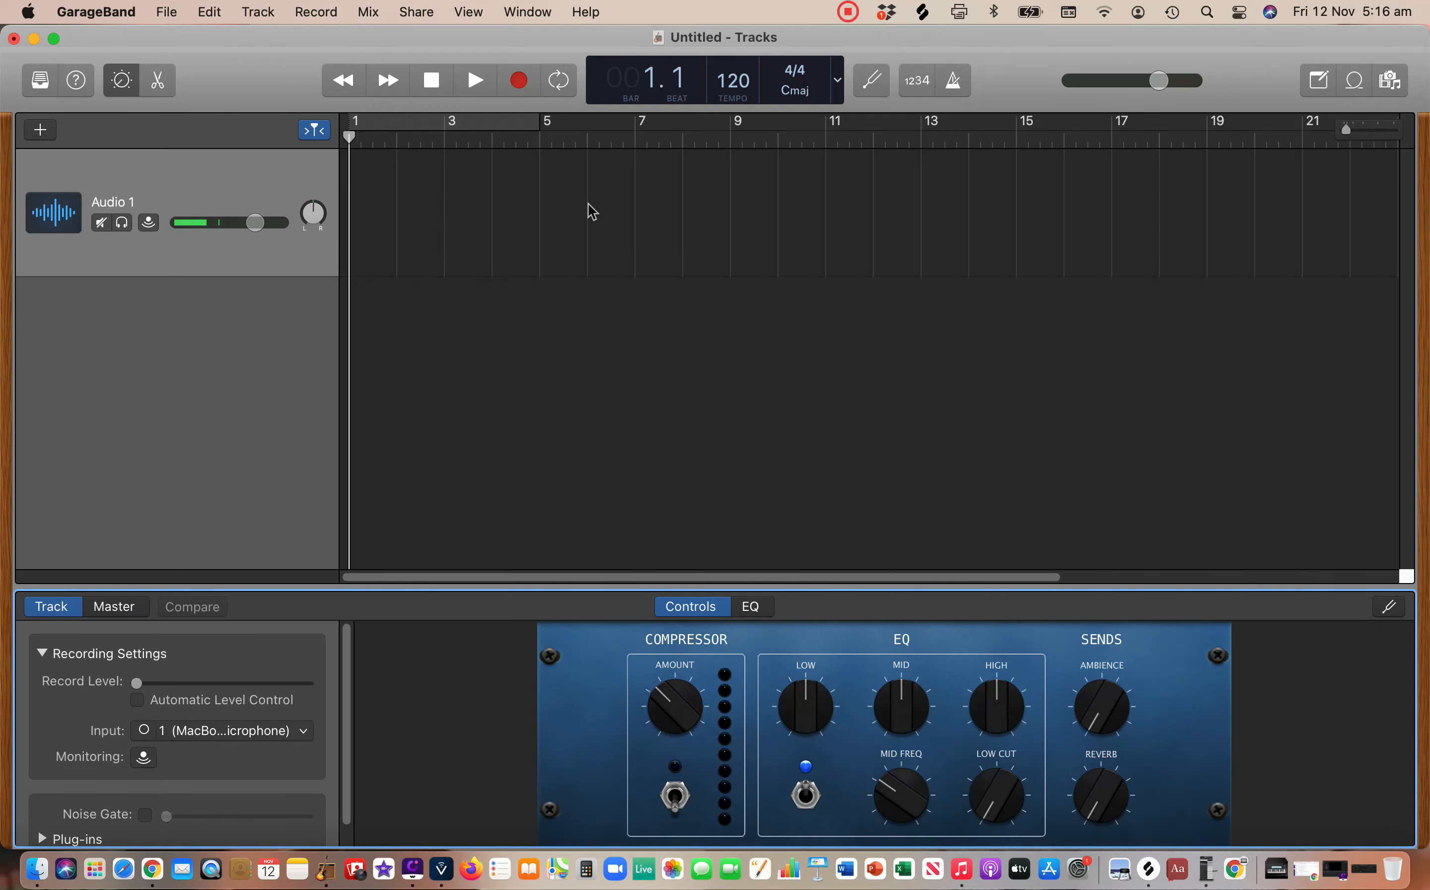
- Record a short take of just under three bars on the Audio 1 track, starting at bar 1
{"action": "left_click", "coordinate": [519, 80]}
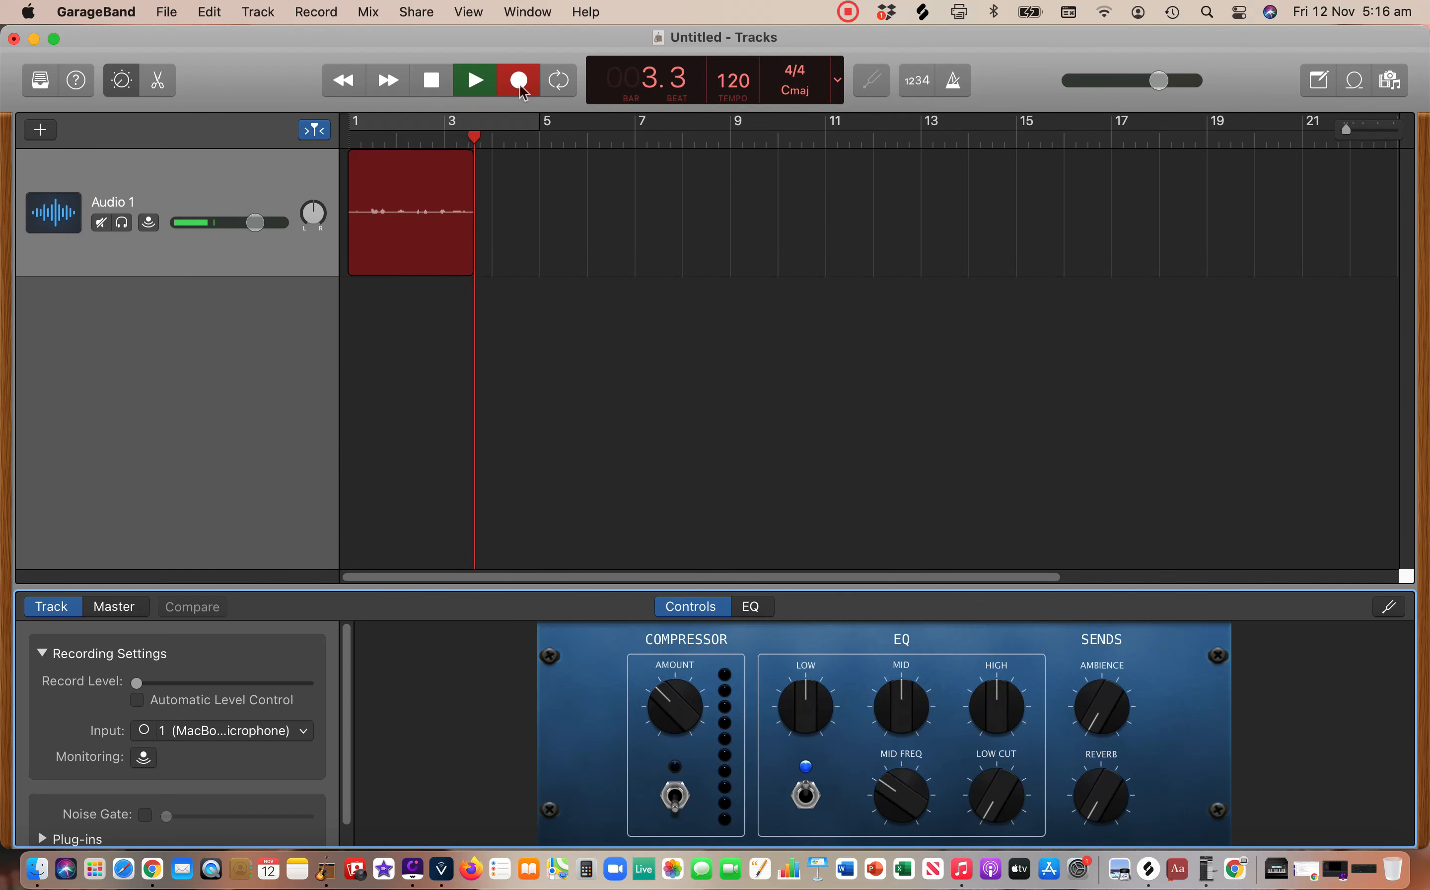
{"action": "left_click", "coordinate": [521, 85]}
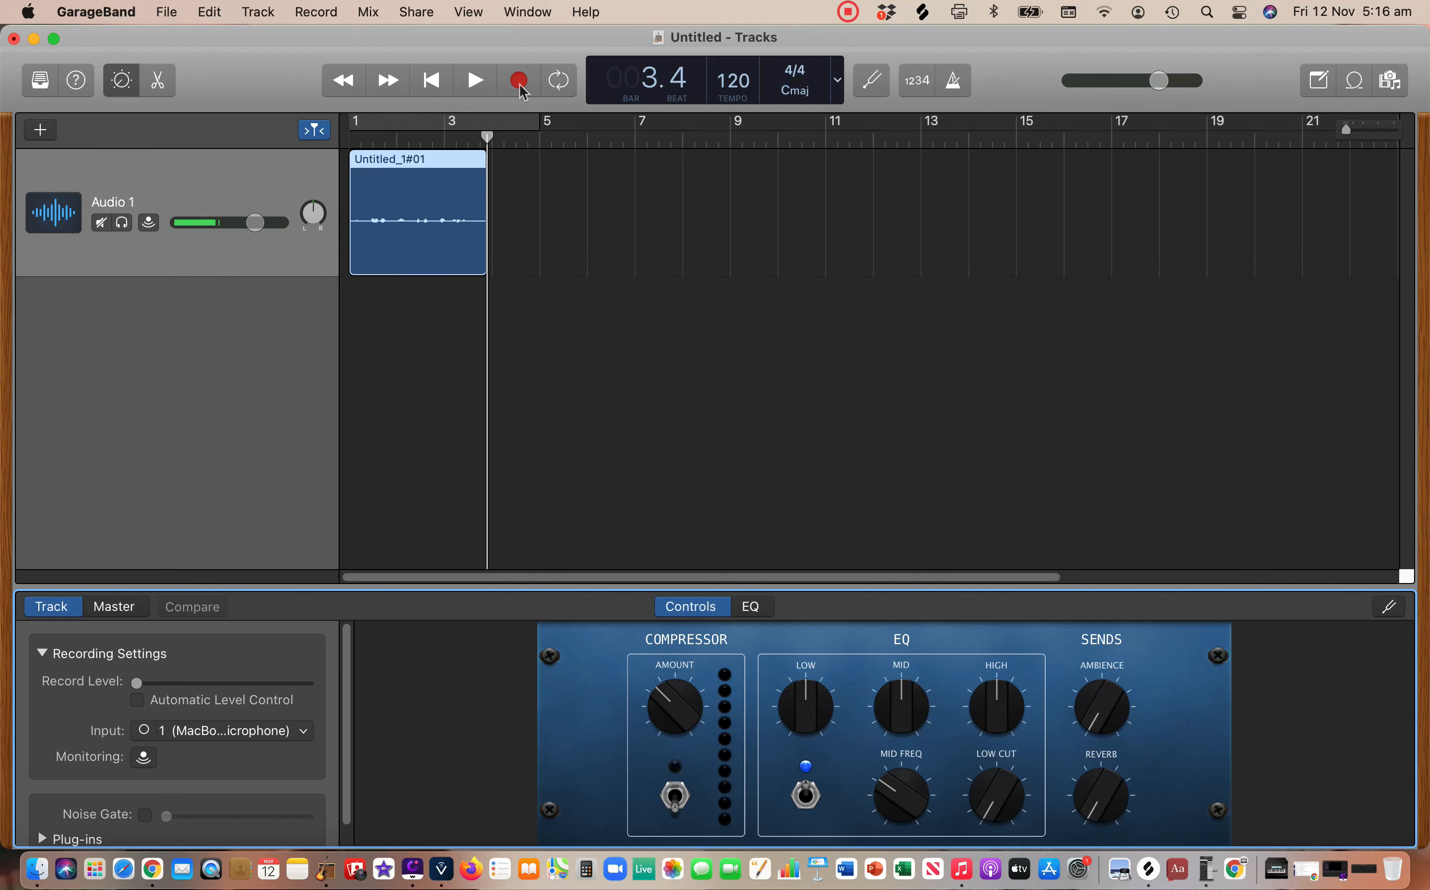
- Export the song to the Documents folder as an MP3 named "No Reverb", replacing the existing file
{"action": "left_click", "coordinate": [418, 13]}
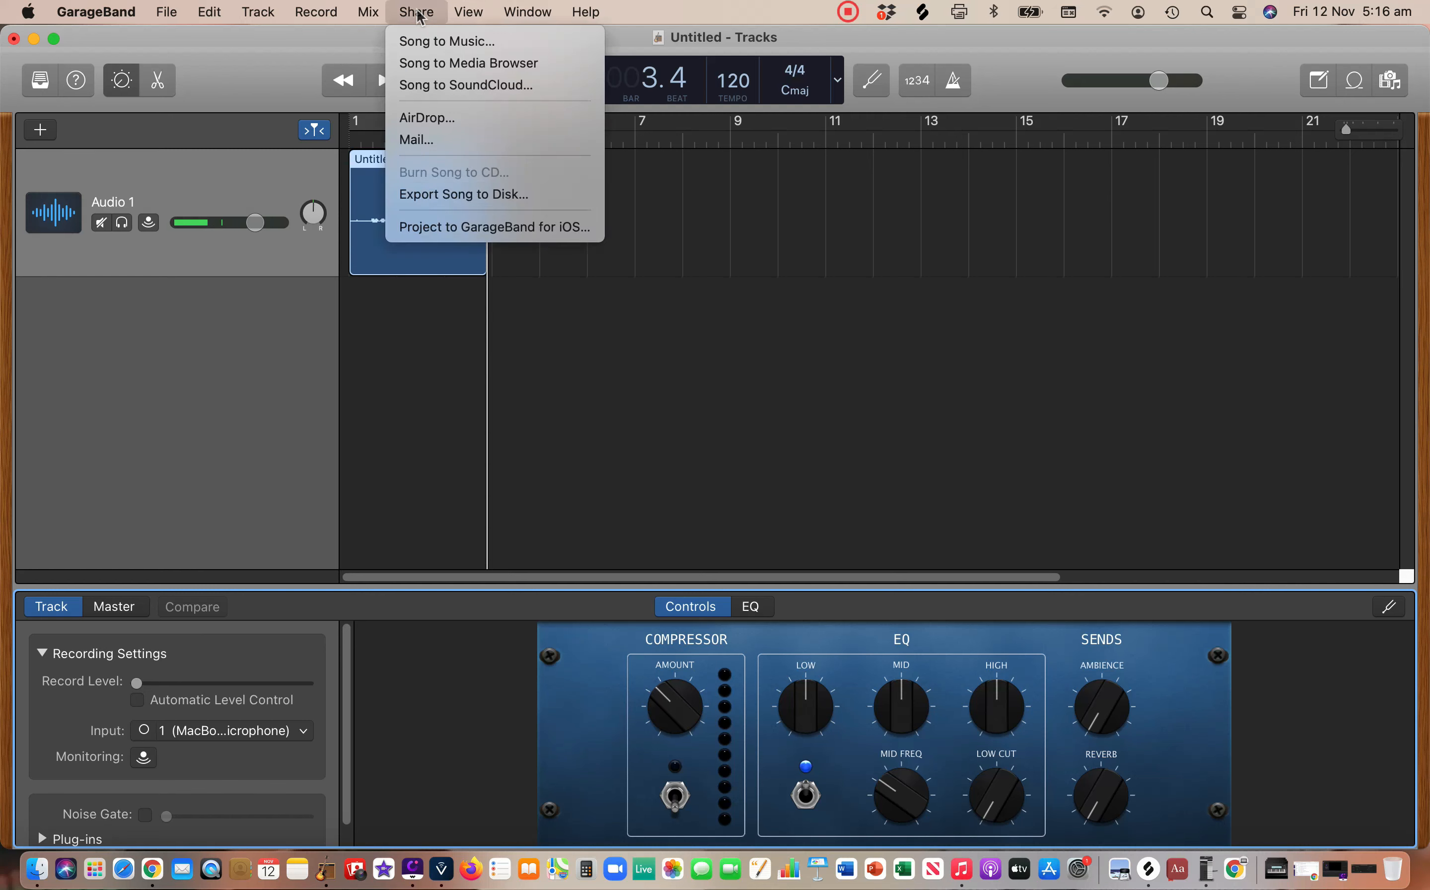
{"action": "left_click", "coordinate": [449, 198]}
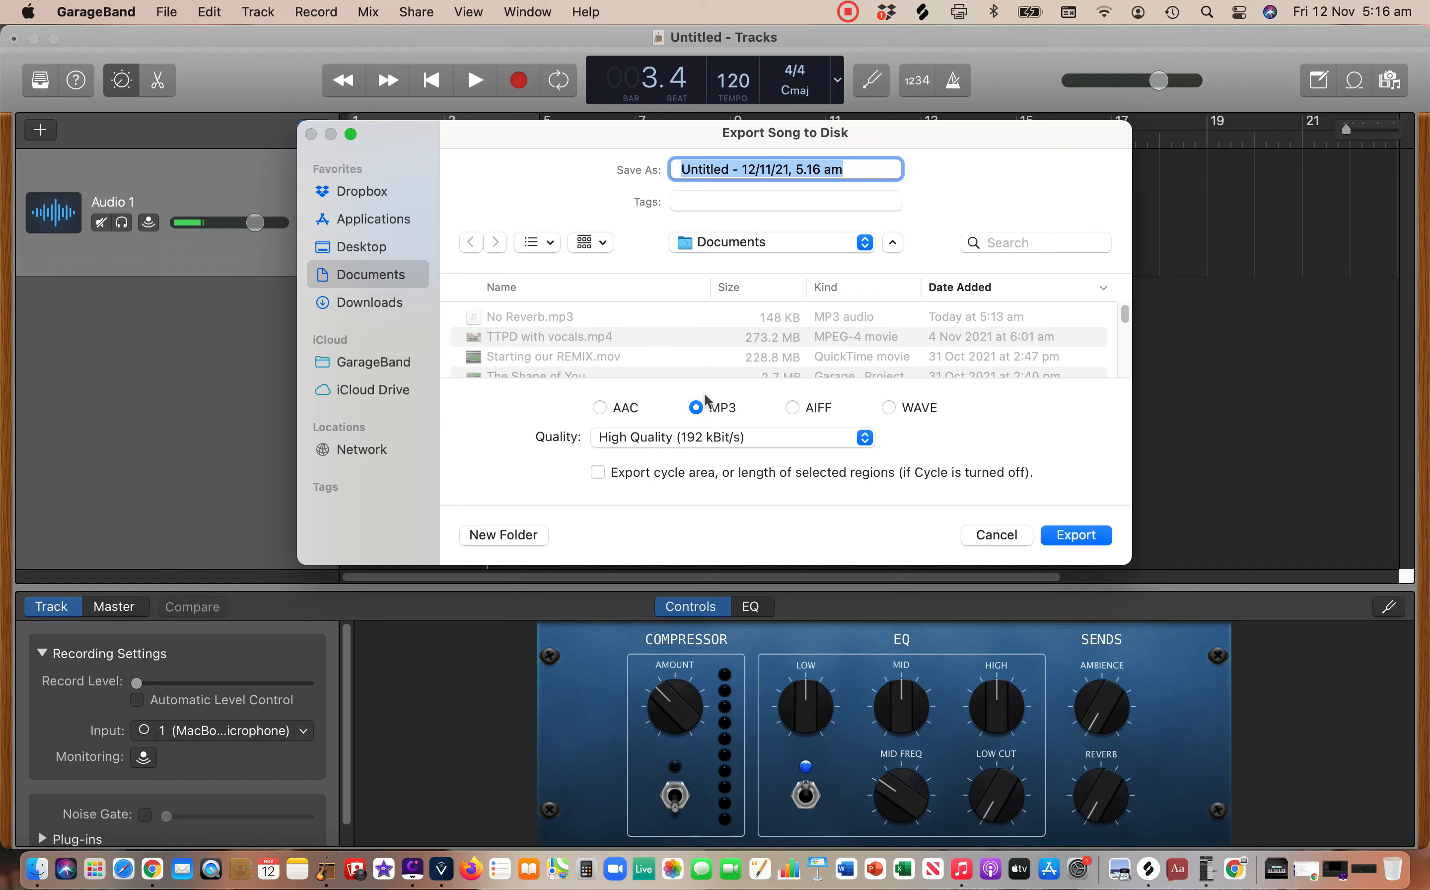
{"action": "type", "text": "N"}
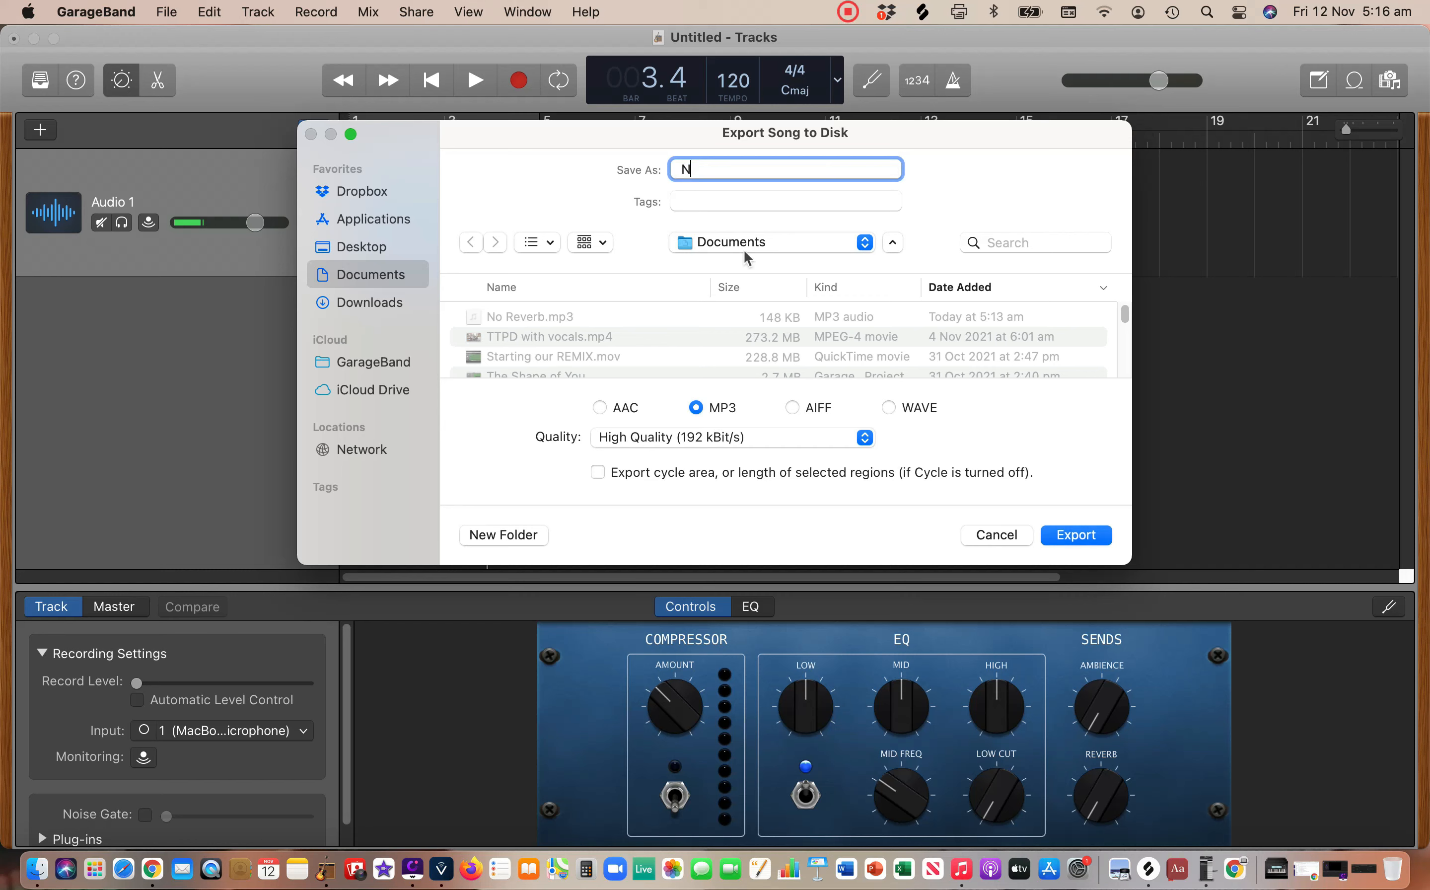
{"action": "type", "text": "o Reverb"}
{"action": "left_click", "coordinate": [1074, 534]}
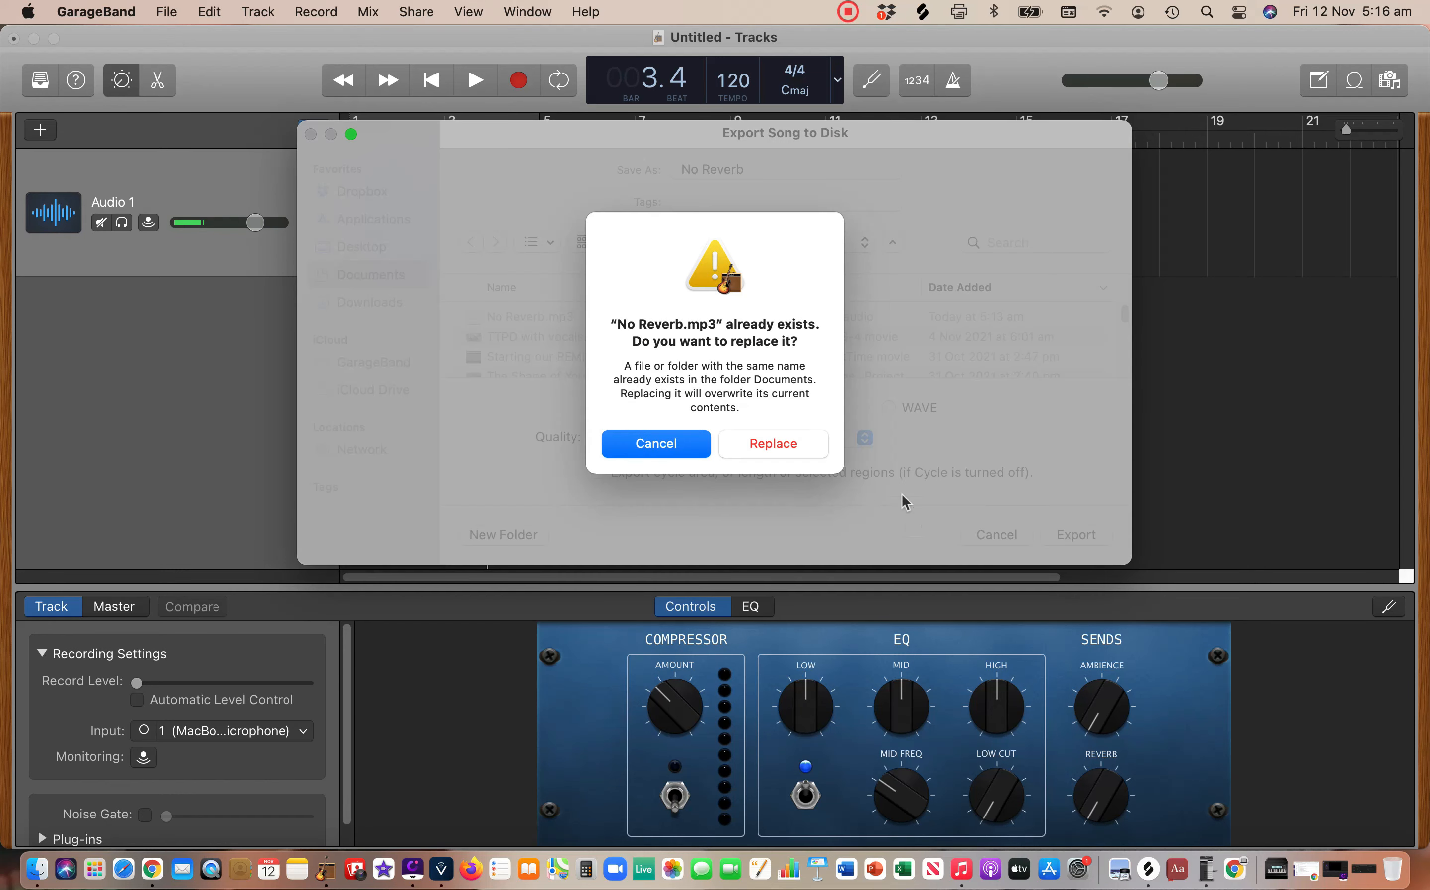
{"action": "left_click", "coordinate": [772, 446]}
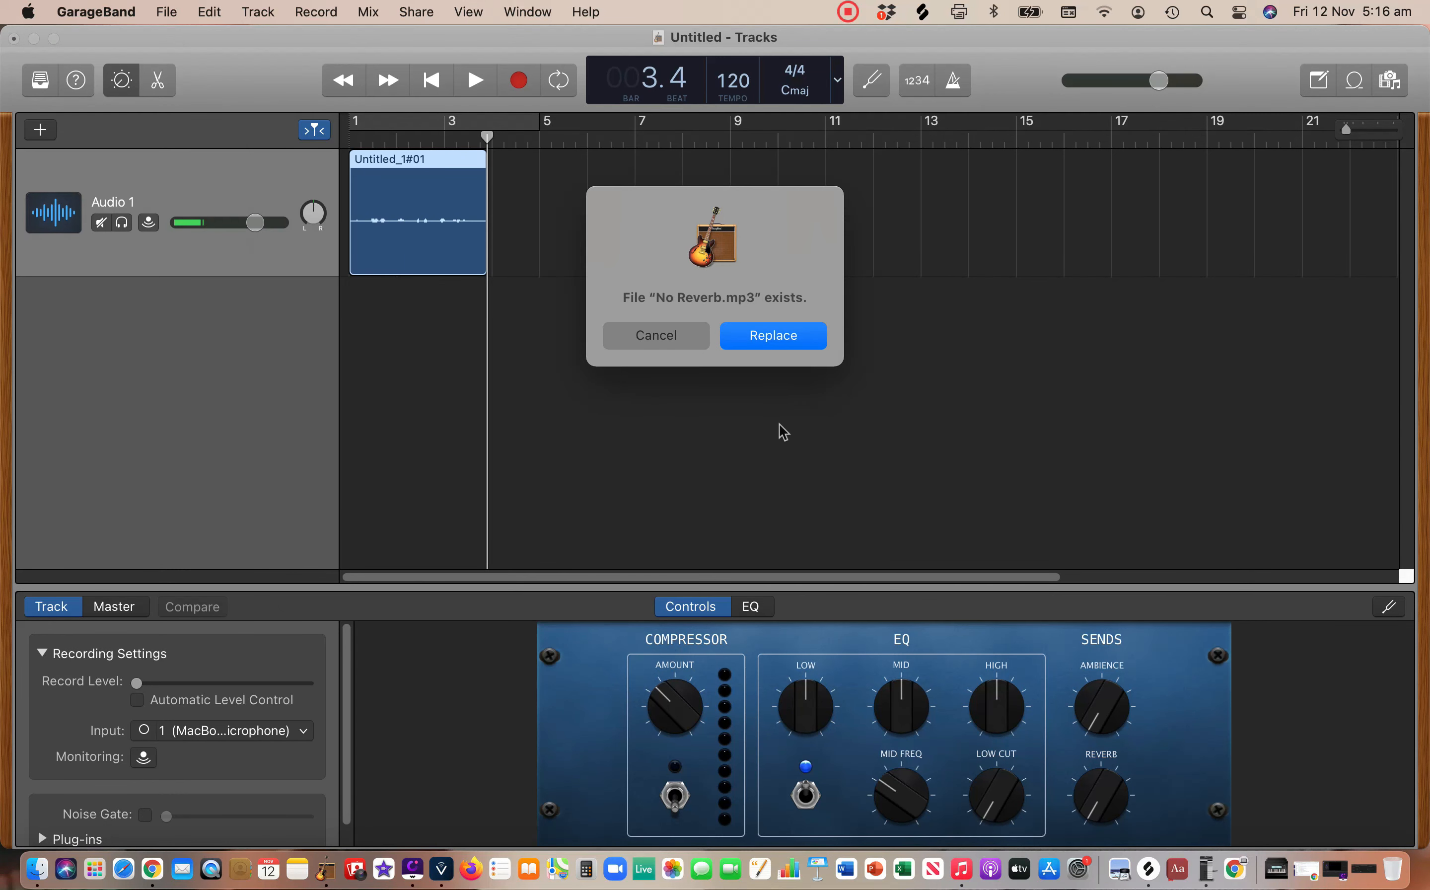
{"action": "left_click", "coordinate": [772, 336]}
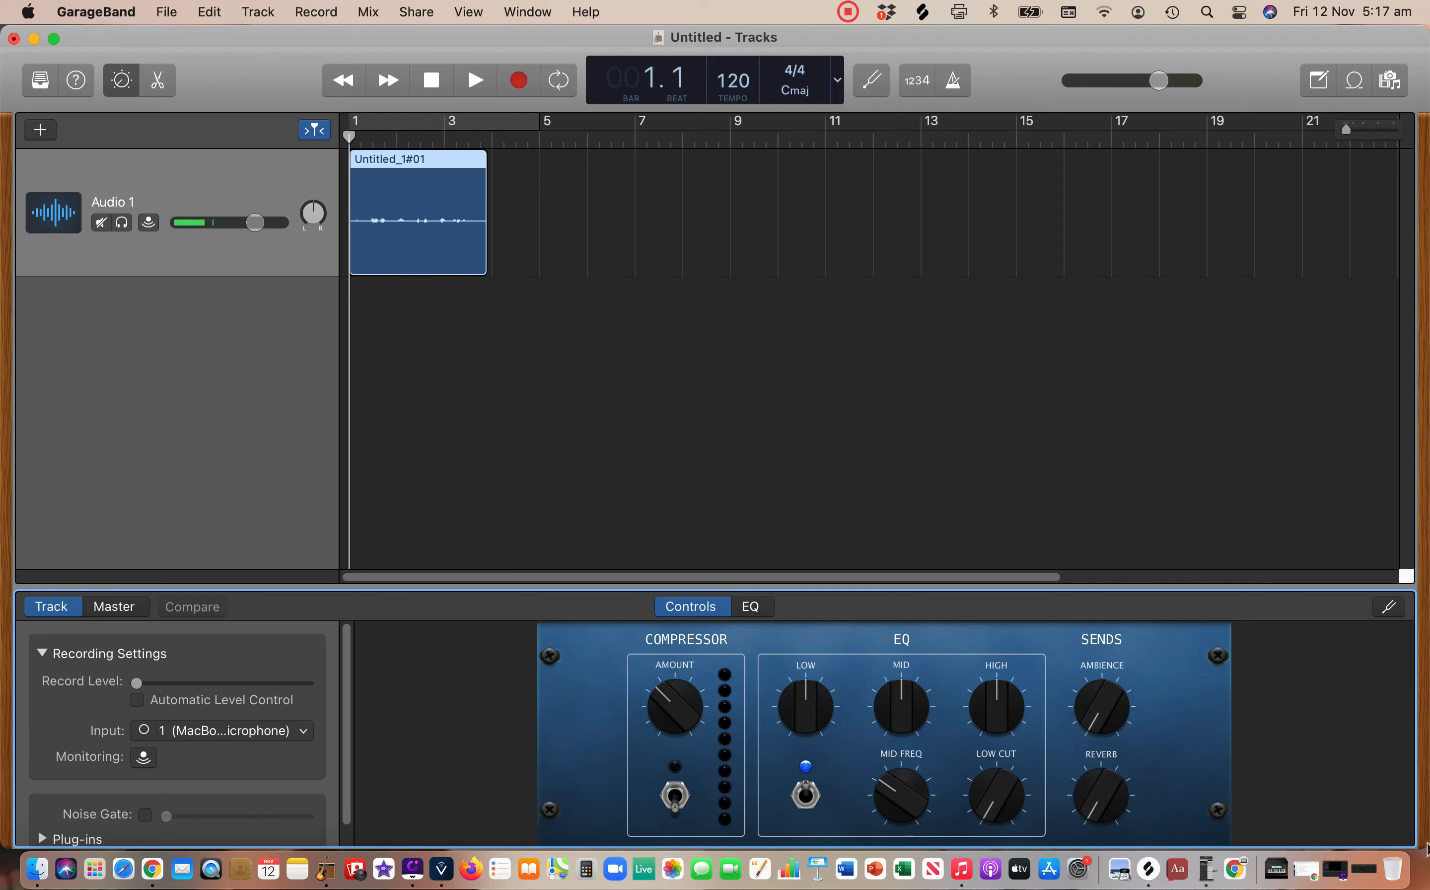
- Shrink the project window slightly and add the EnVerb reverb plug-in after Channel EQ on the Audio 1 track
{"action": "left_click_drag", "start_coordinate": [1416, 848], "coordinate": [1404, 818]}
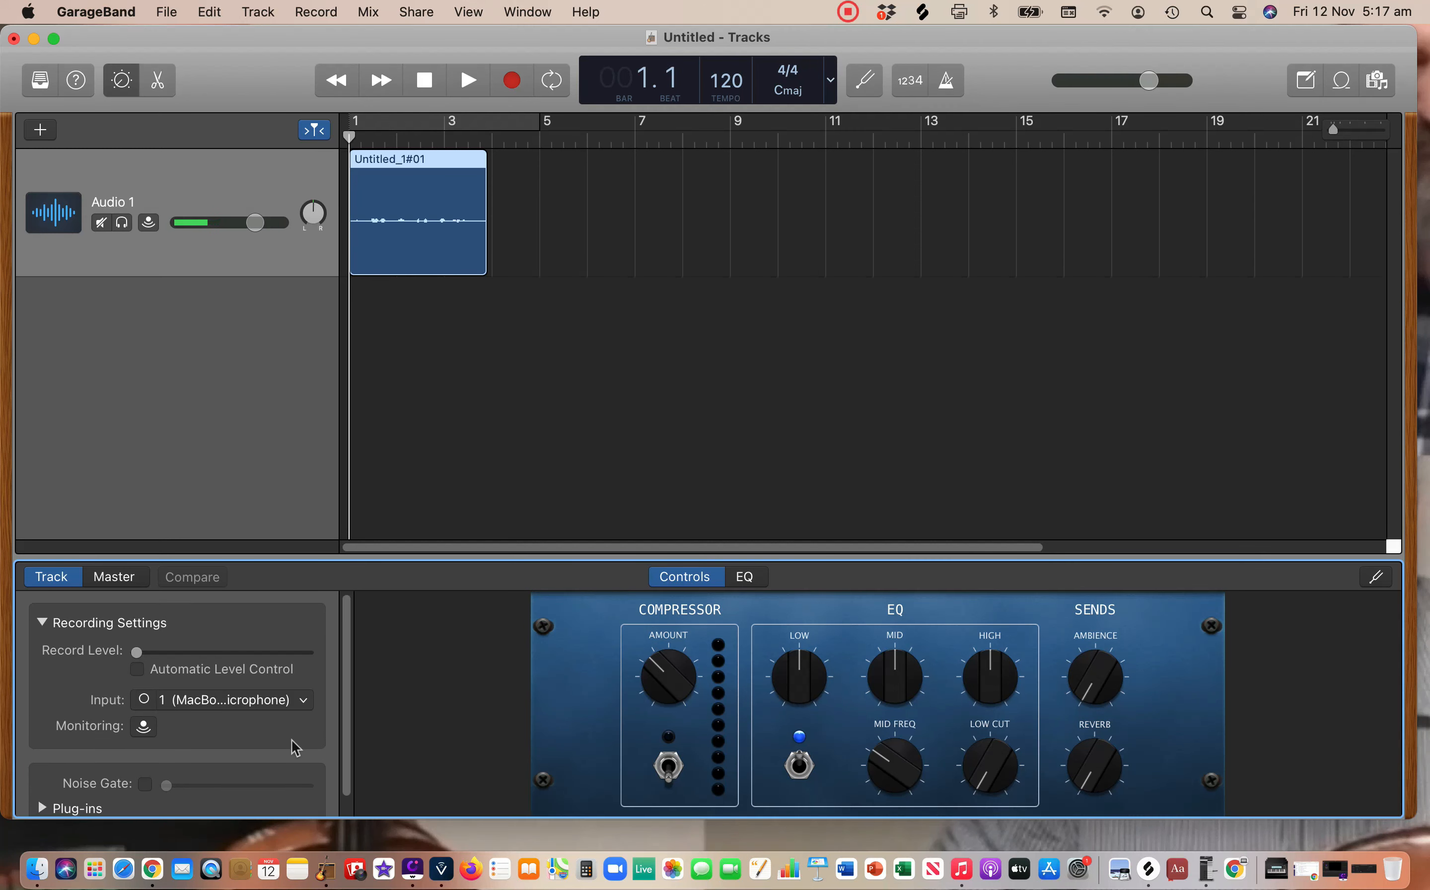
{"action": "scroll", "coordinate": [297, 748], "scroll_direction": "down", "scroll_amount": 2}
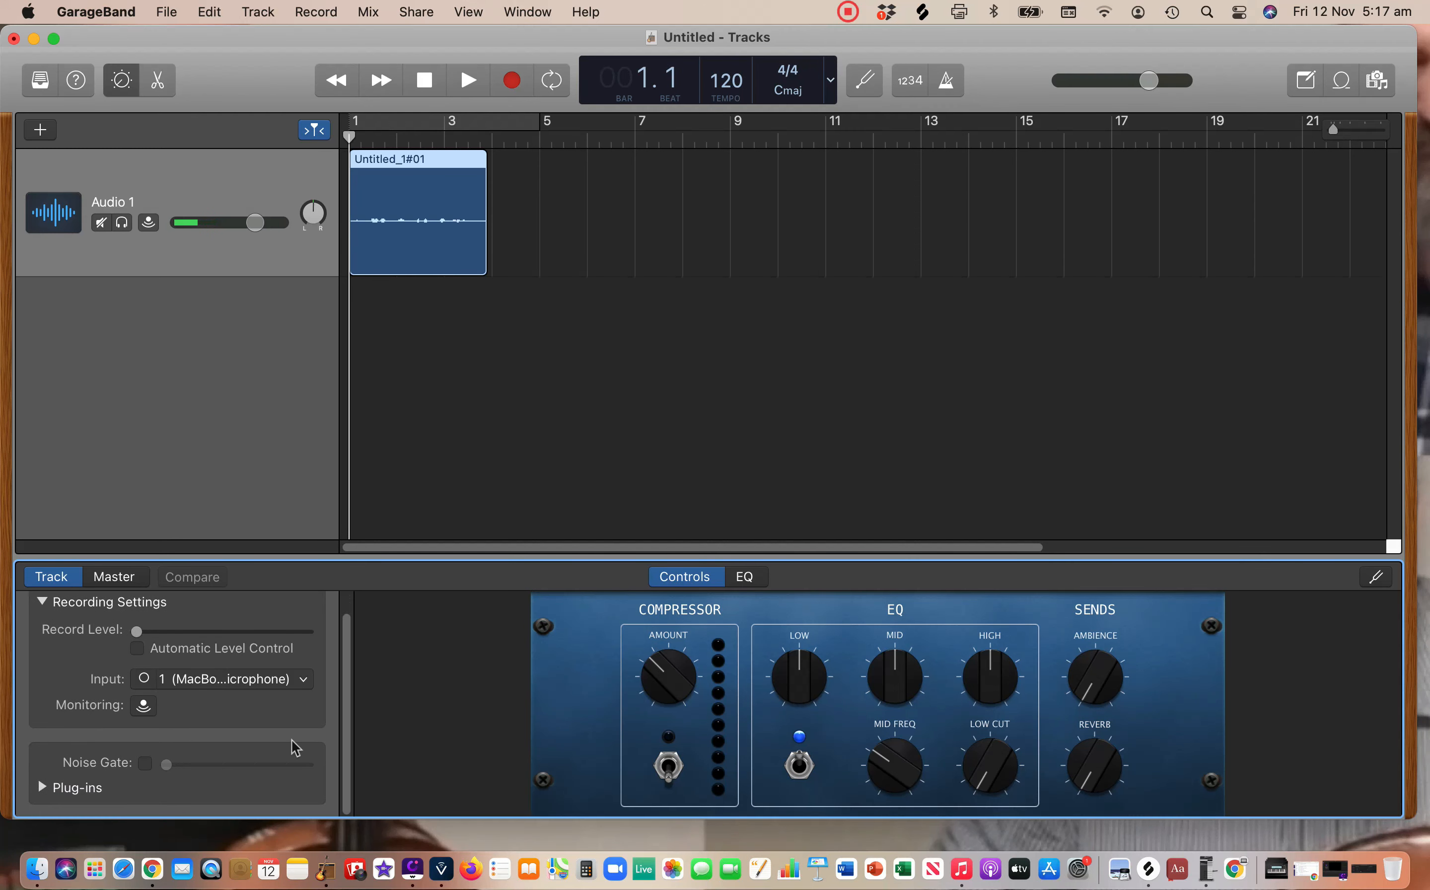
{"action": "left_click", "coordinate": [42, 788]}
{"action": "scroll", "coordinate": [224, 767], "scroll_direction": "down", "scroll_amount": 3}
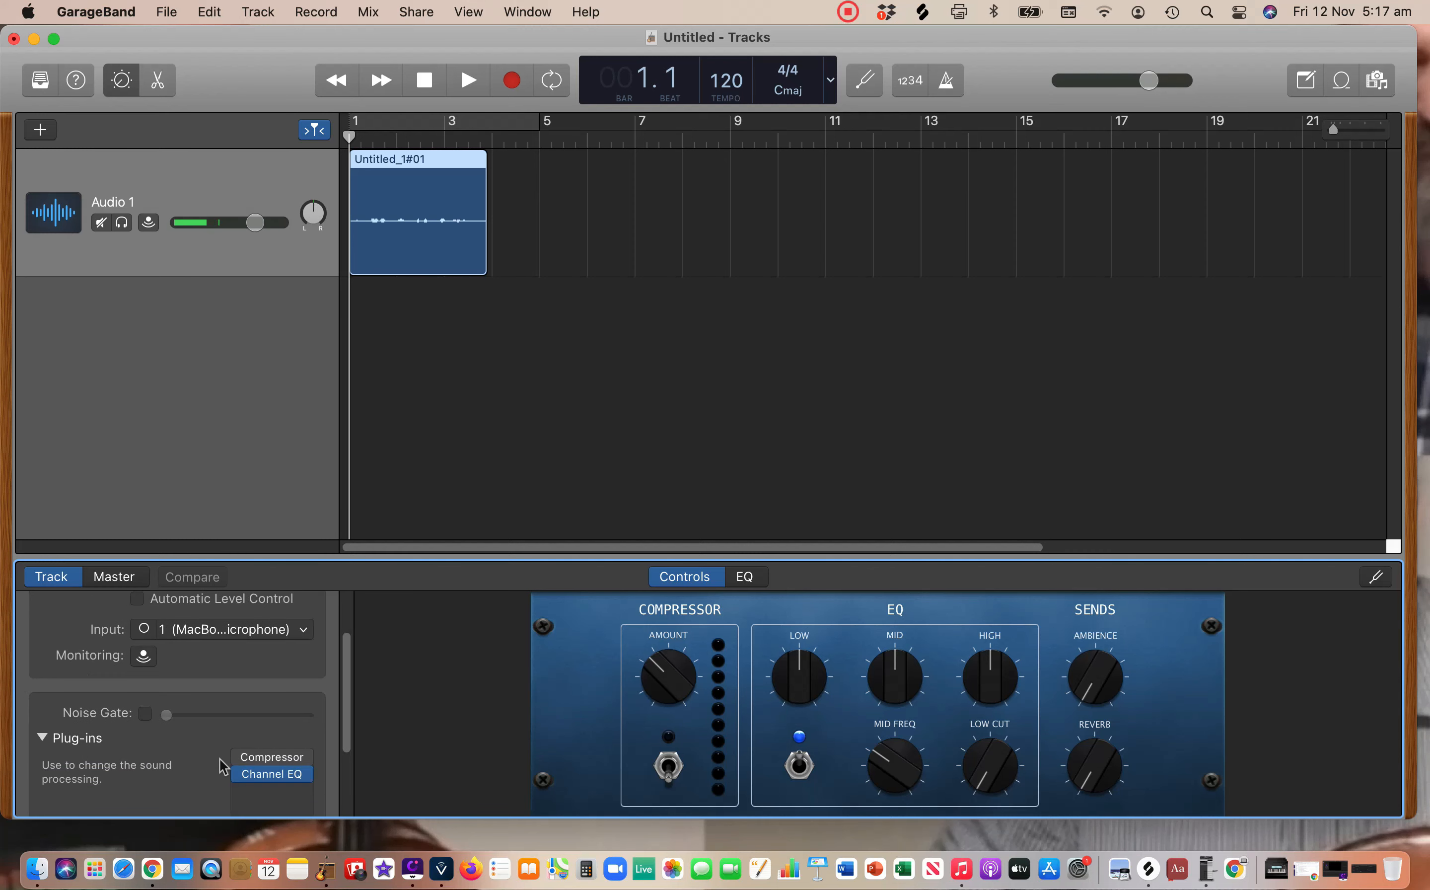
{"action": "scroll", "coordinate": [221, 767], "scroll_direction": "down", "scroll_amount": 2}
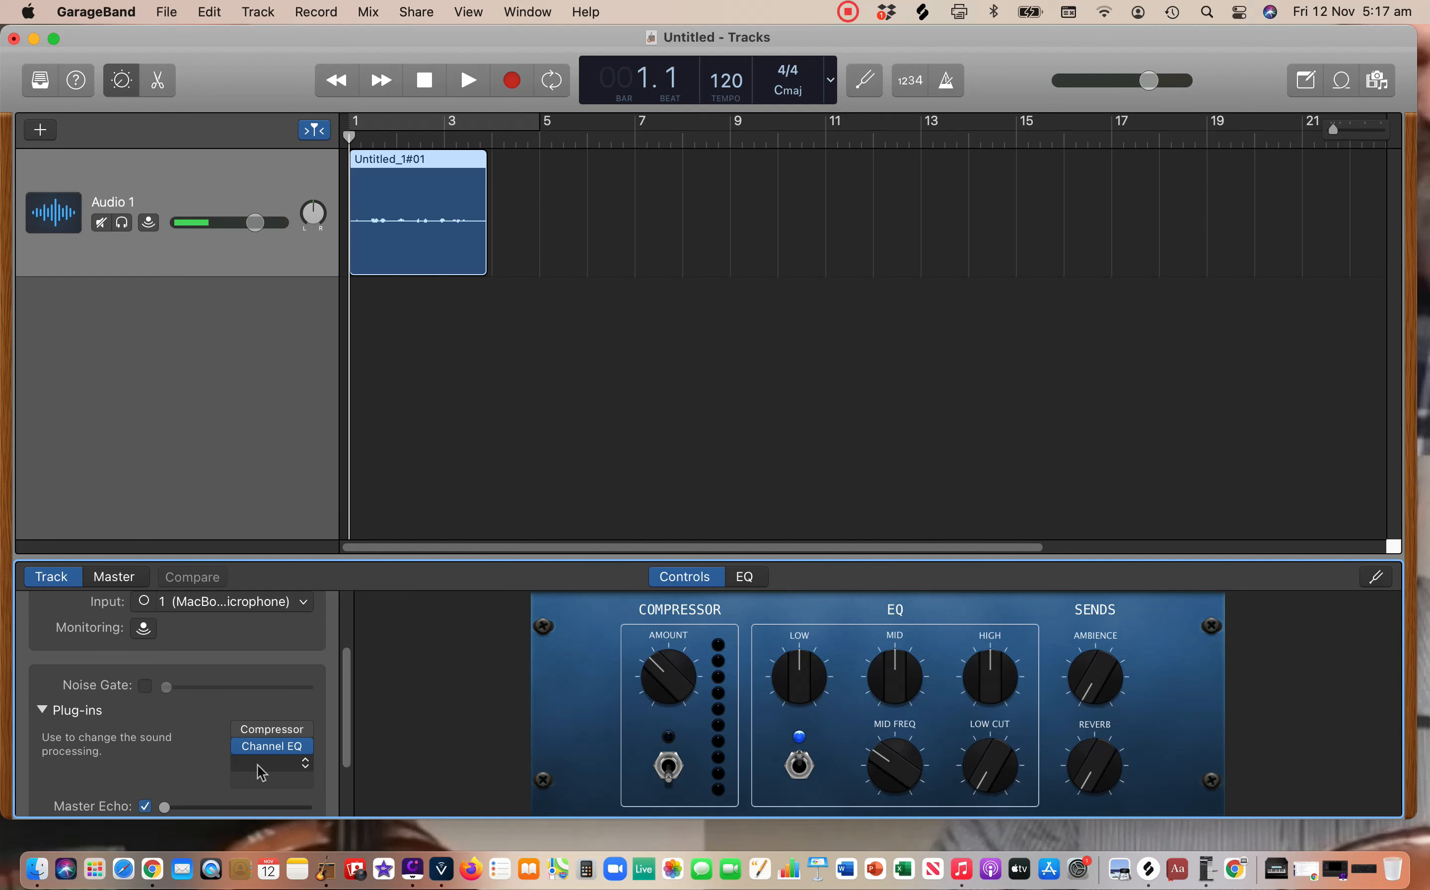
{"action": "left_click", "coordinate": [261, 765]}
{"action": "scroll", "coordinate": [262, 771], "scroll_direction": "down", "scroll_amount": 3}
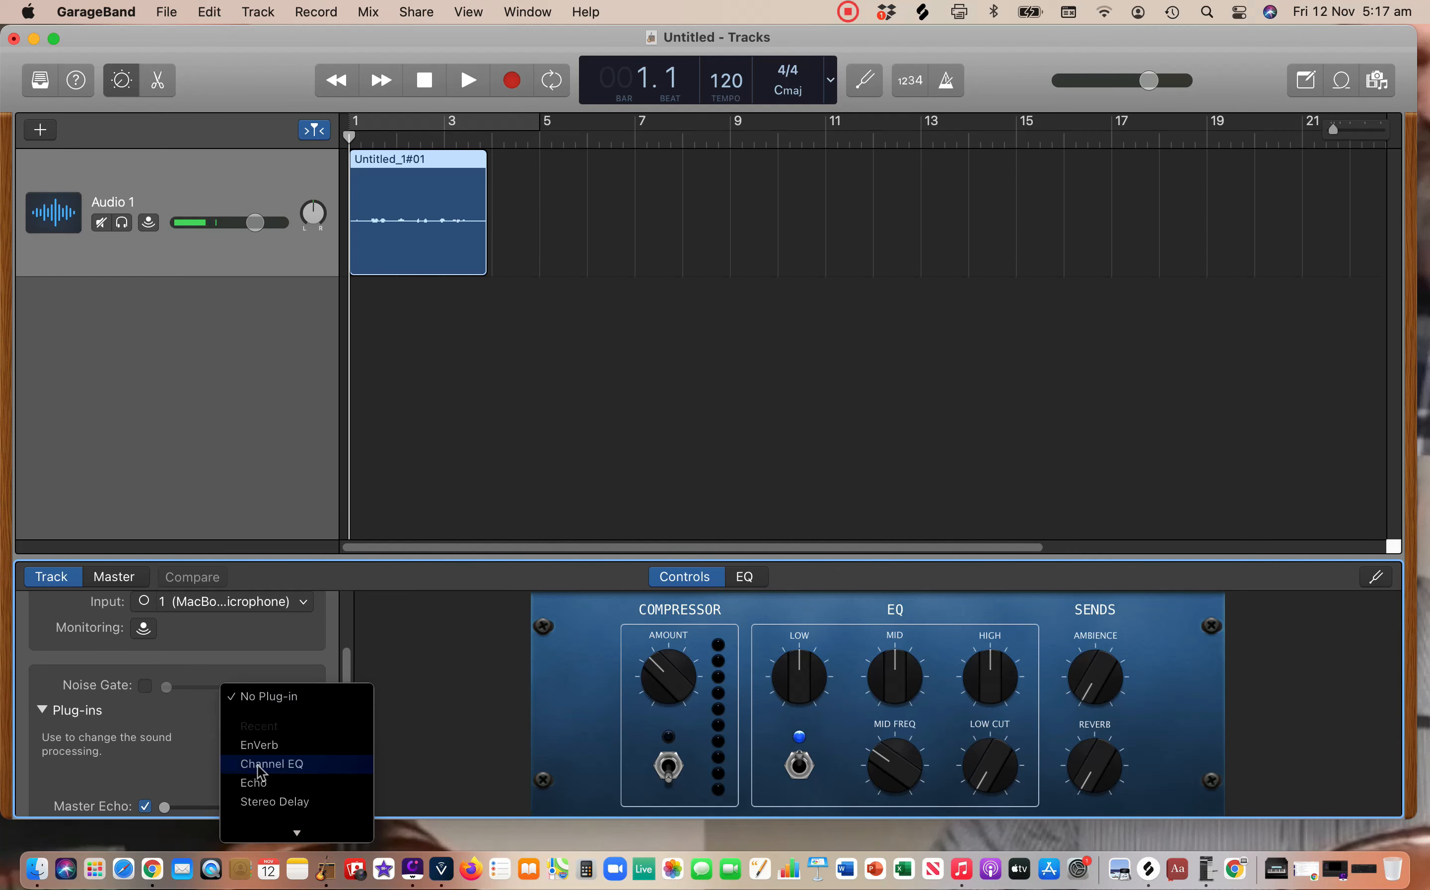
{"action": "scroll", "coordinate": [262, 771], "scroll_direction": "down", "scroll_amount": 1}
{"action": "scroll", "coordinate": [261, 771], "scroll_direction": "down", "scroll_amount": 4}
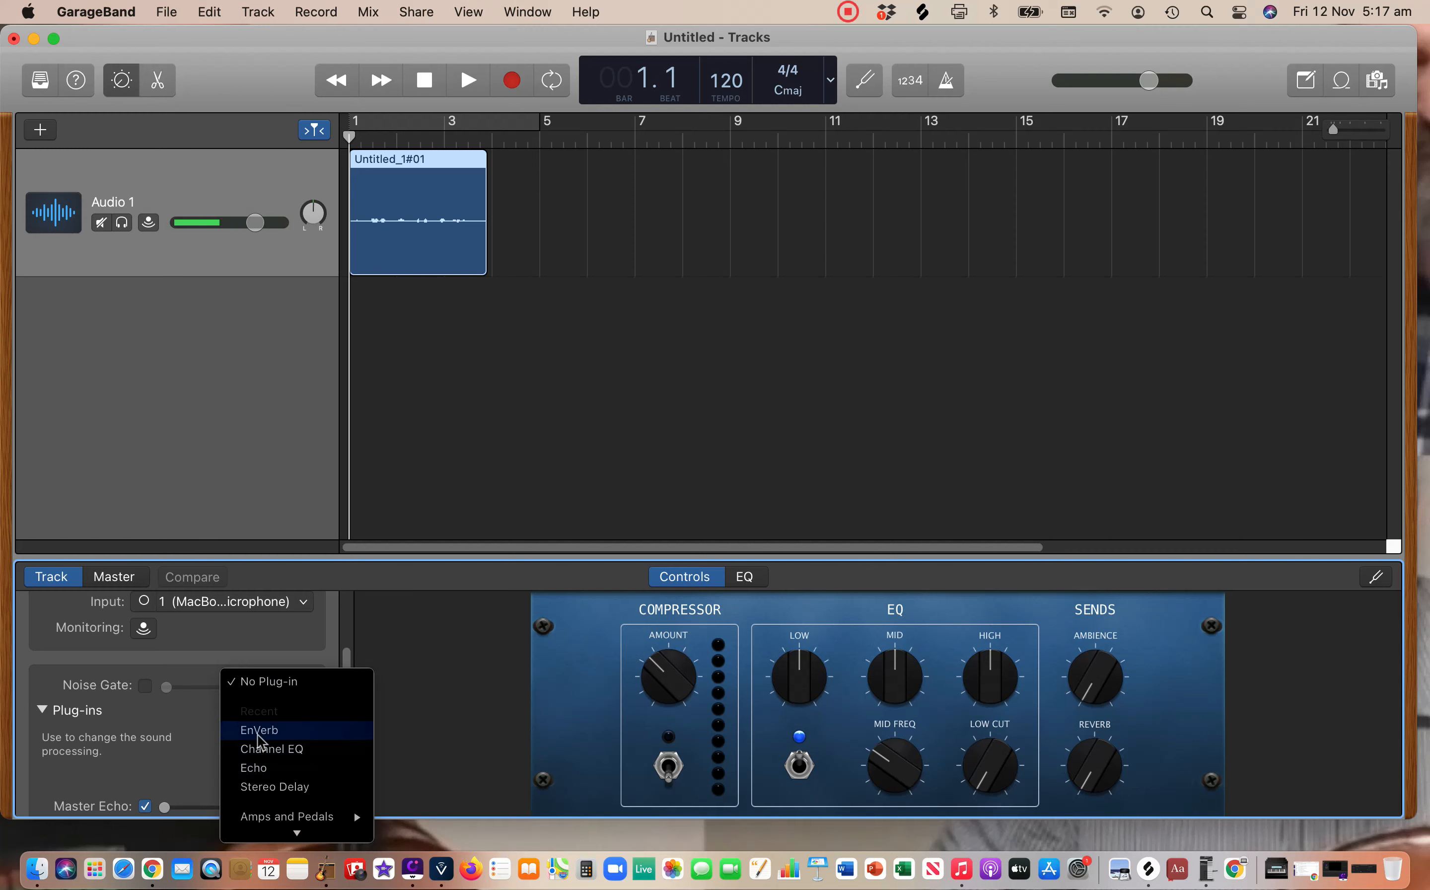
{"action": "mouse_move", "coordinate": [263, 795]}
{"action": "scroll", "coordinate": [263, 794], "scroll_direction": "down", "scroll_amount": 8}
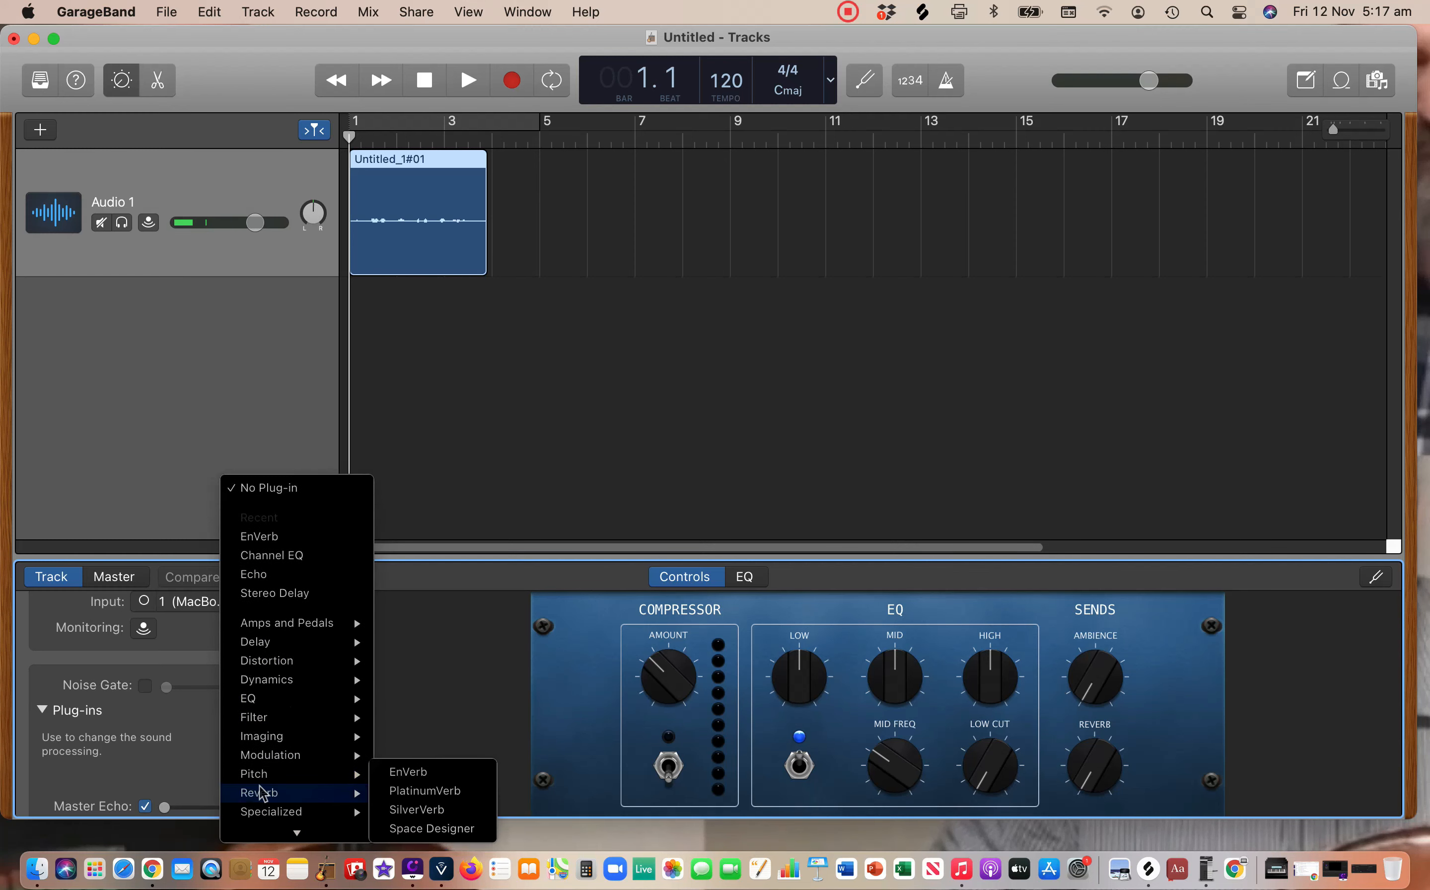
{"action": "scroll", "coordinate": [260, 785], "scroll_direction": "down", "scroll_amount": 3}
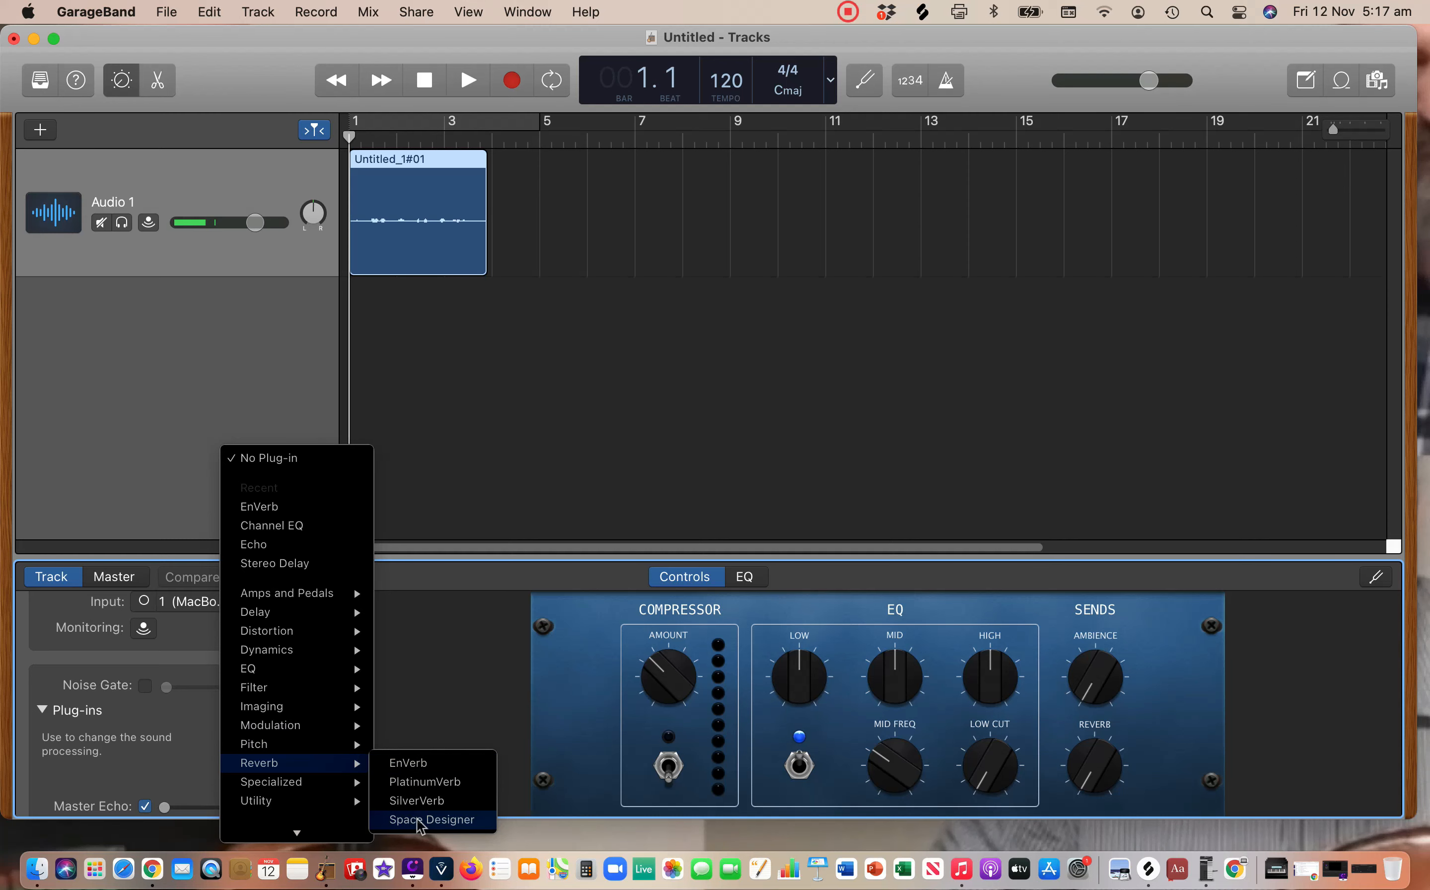
{"action": "left_click", "coordinate": [410, 768]}
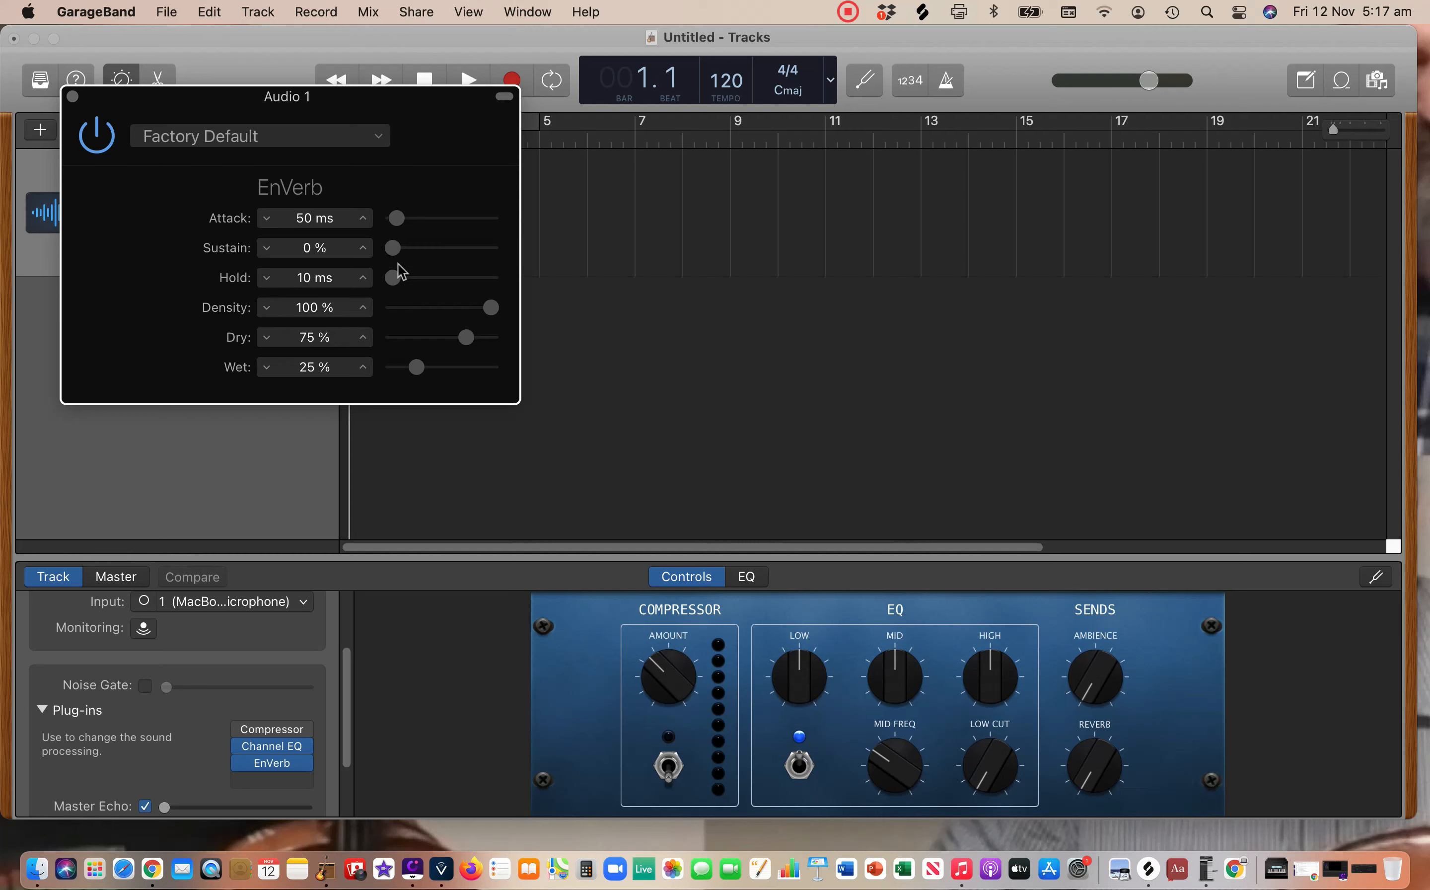
- Set EnVerb's hold to 320 ms, lower dry to about 50%, raise wet slightly, and play back the take
{"action": "left_click_drag", "start_coordinate": [392, 280], "coordinate": [424, 282]}
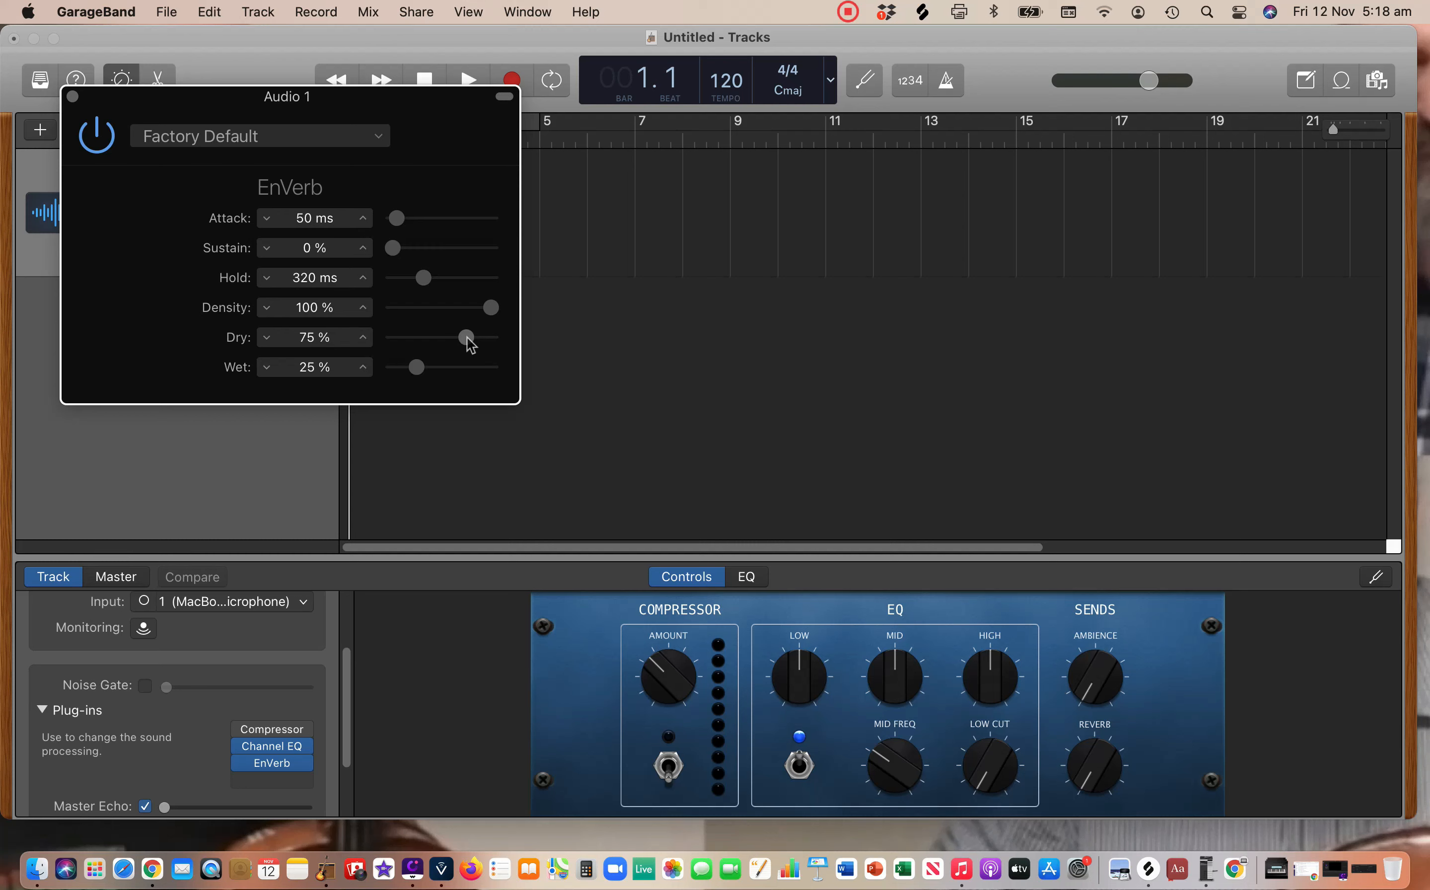
{"action": "left_click_drag", "start_coordinate": [467, 338], "coordinate": [443, 340]}
{"action": "left_click_drag", "start_coordinate": [417, 363], "coordinate": [429, 364]}
{"action": "left_click", "coordinate": [73, 96]}
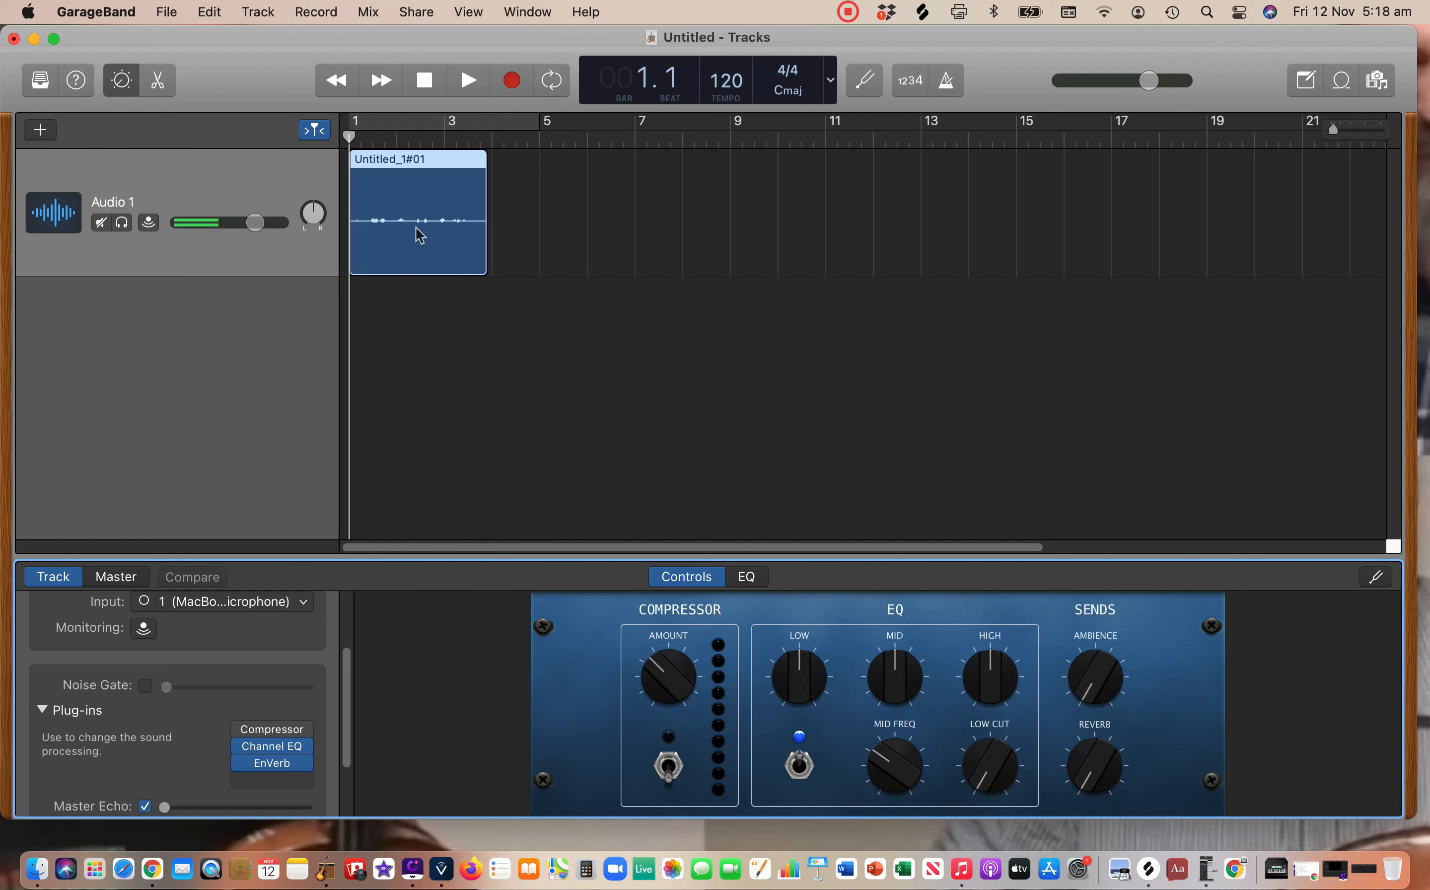
{"action": "key", "text": "space"}
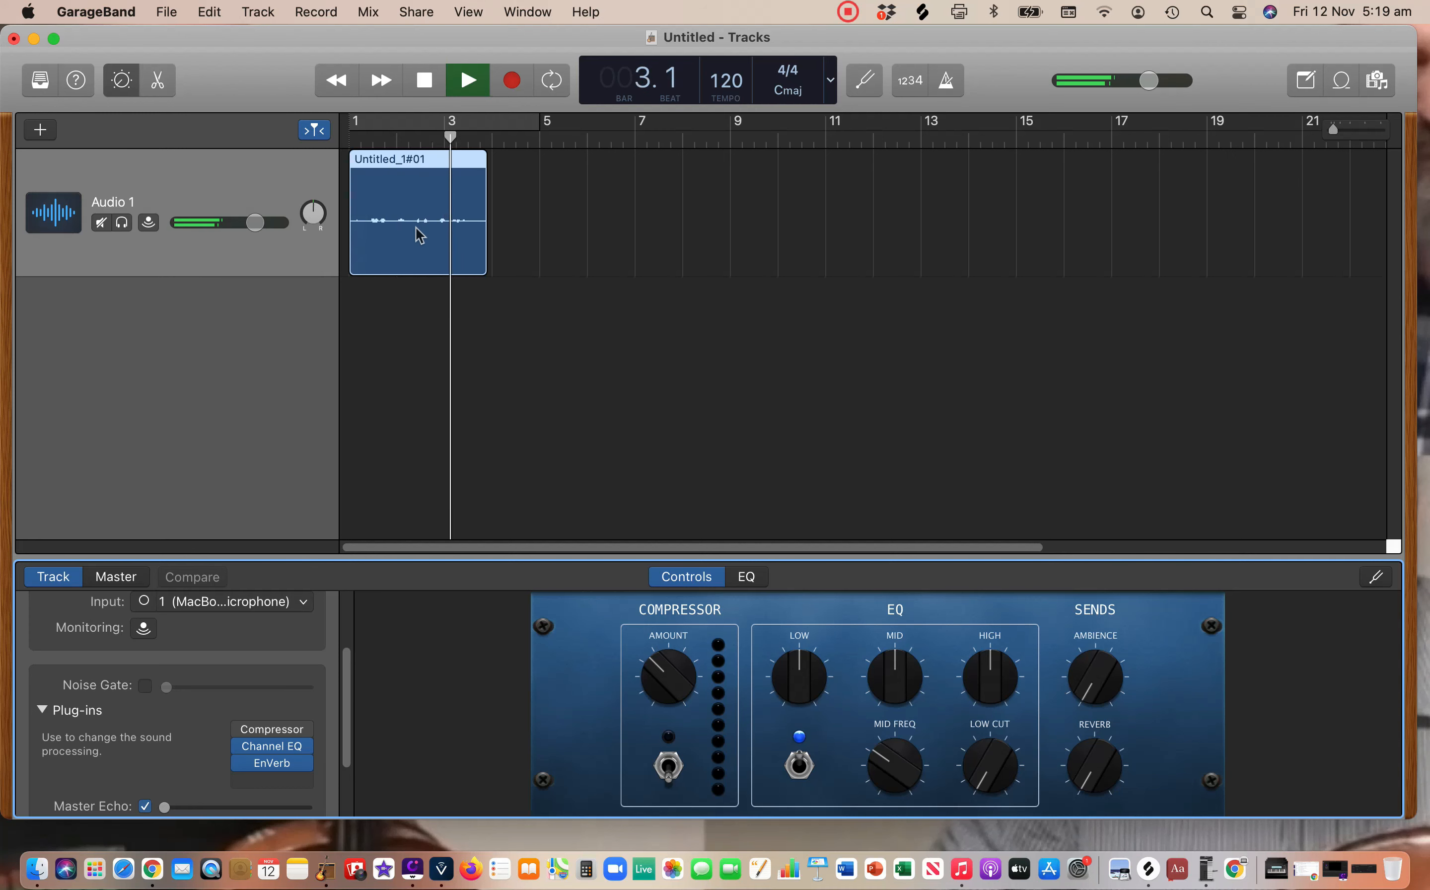
{"action": "key", "text": "space"}
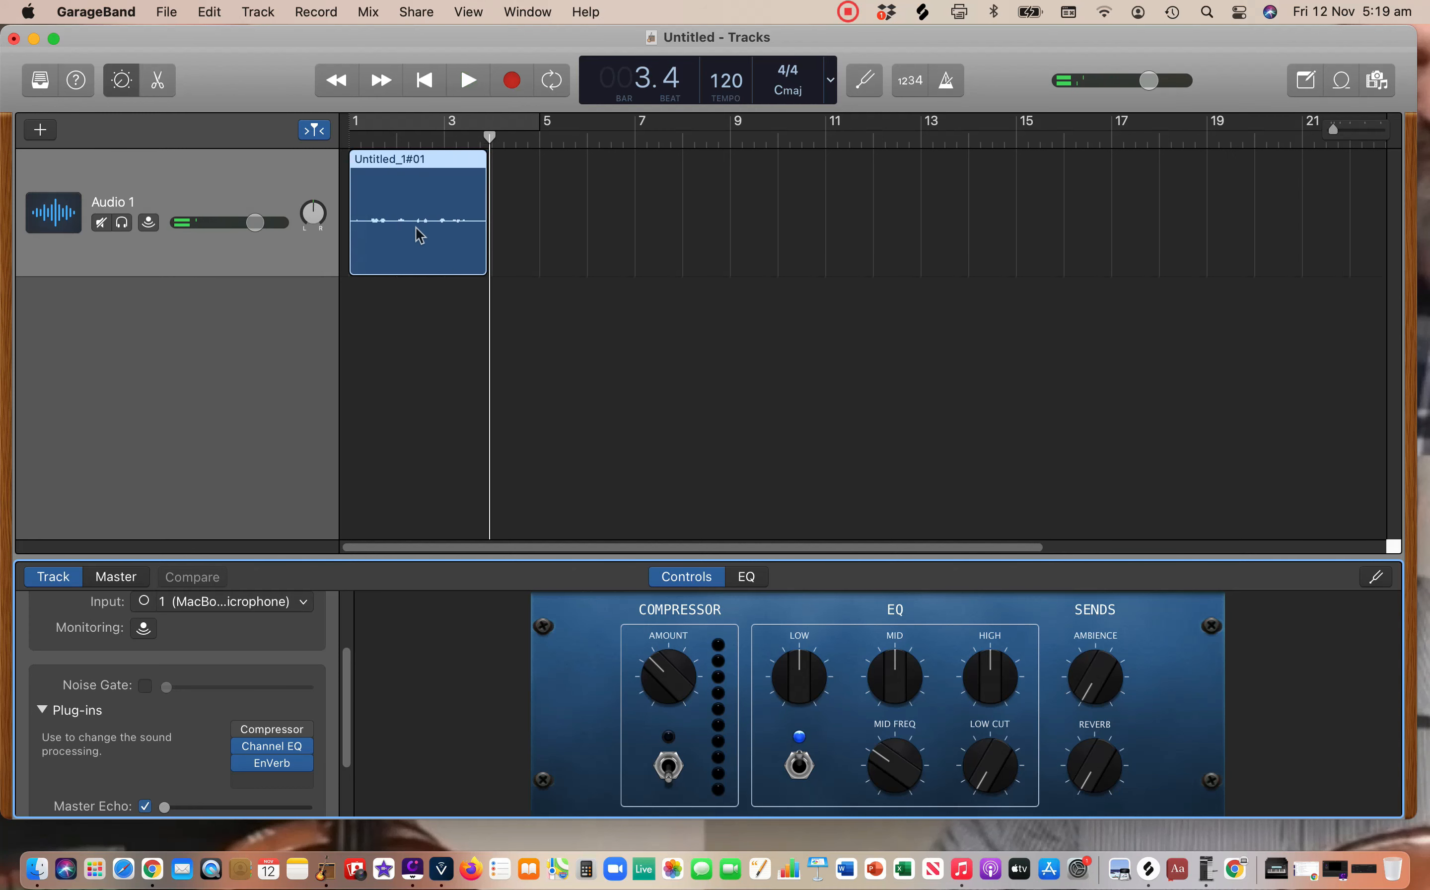
- Export the song to the Documents folder as an MP3 named "320 ms 50% dry"
{"action": "left_click", "coordinate": [404, 12]}
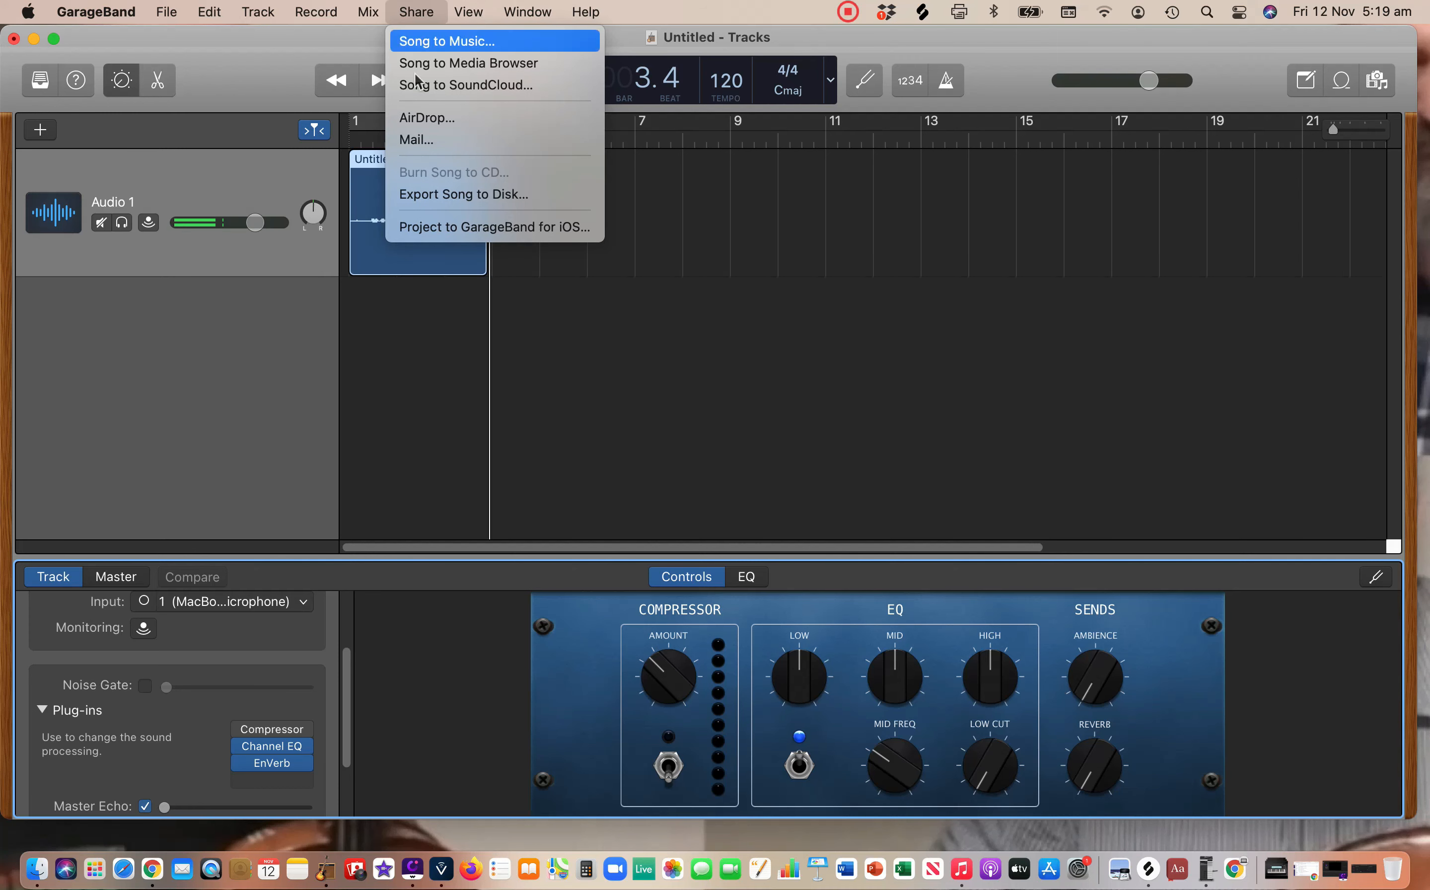
{"action": "left_click", "coordinate": [477, 194]}
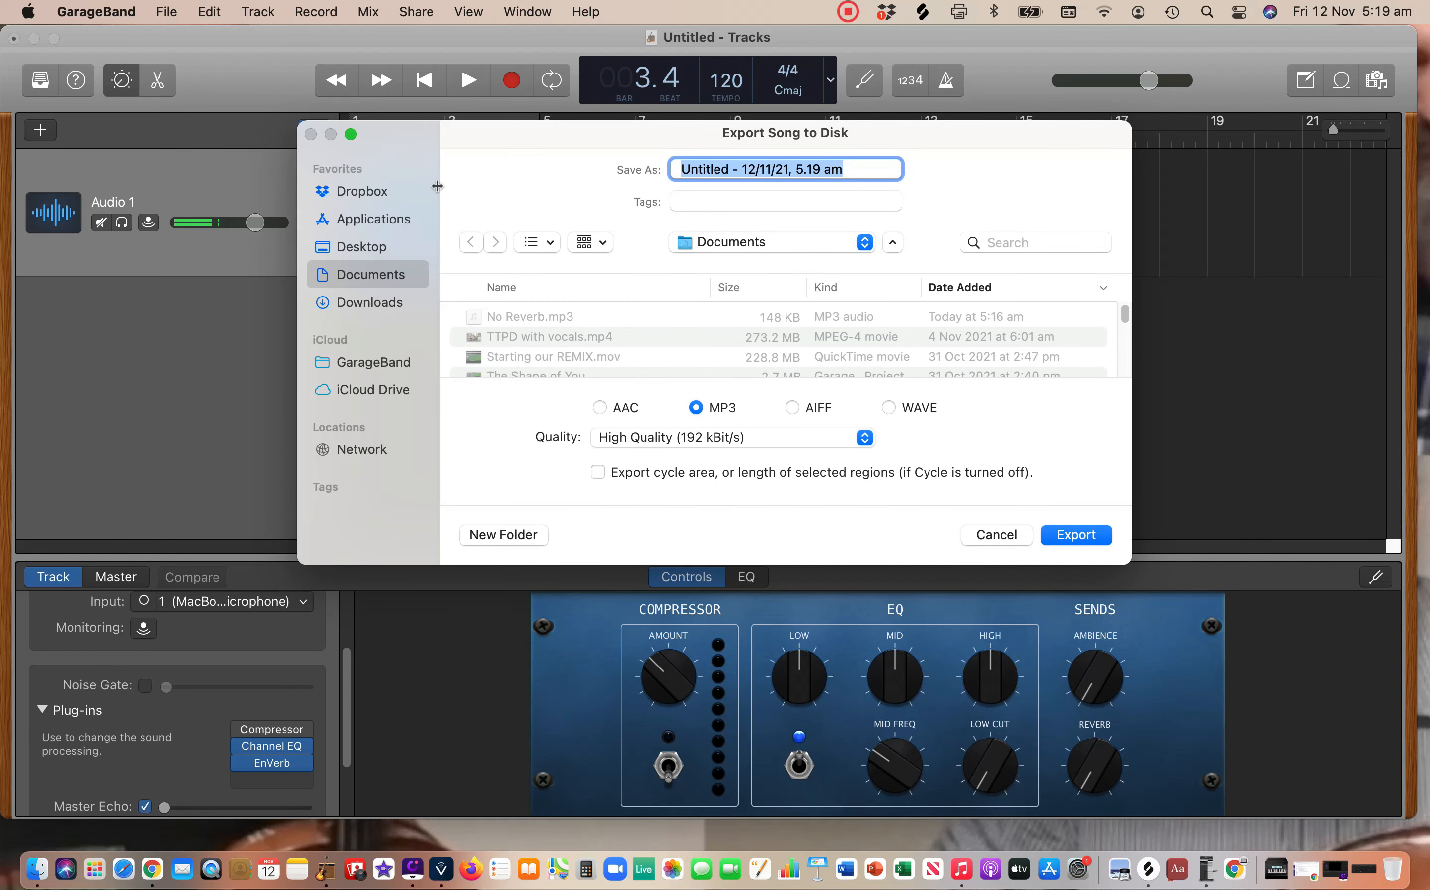
{"action": "type", "text": "3"}
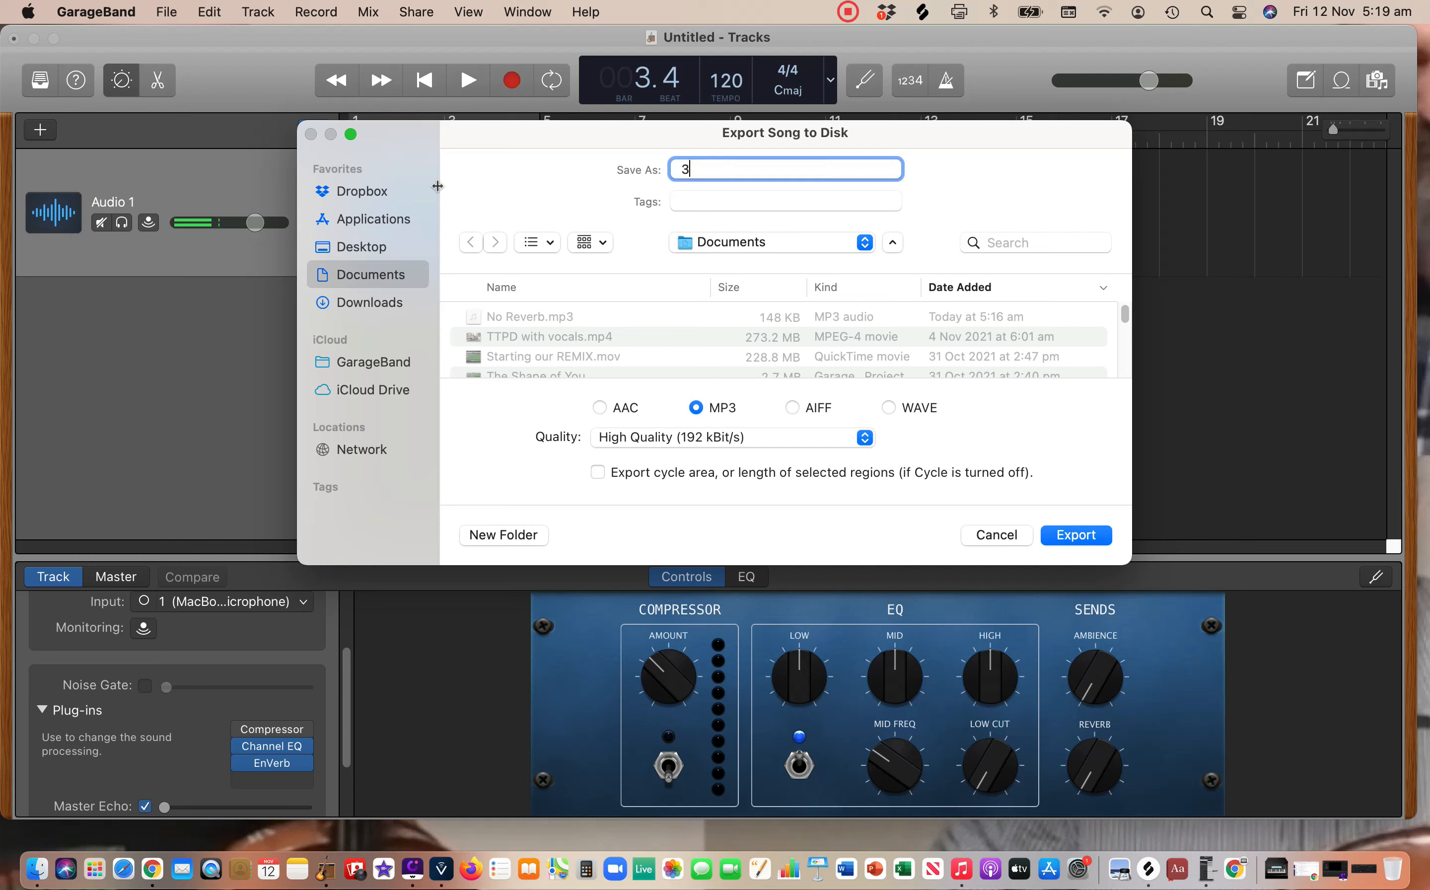
{"action": "type", "text": "20 ms 50% dry"}
{"action": "left_click", "coordinate": [1057, 538]}
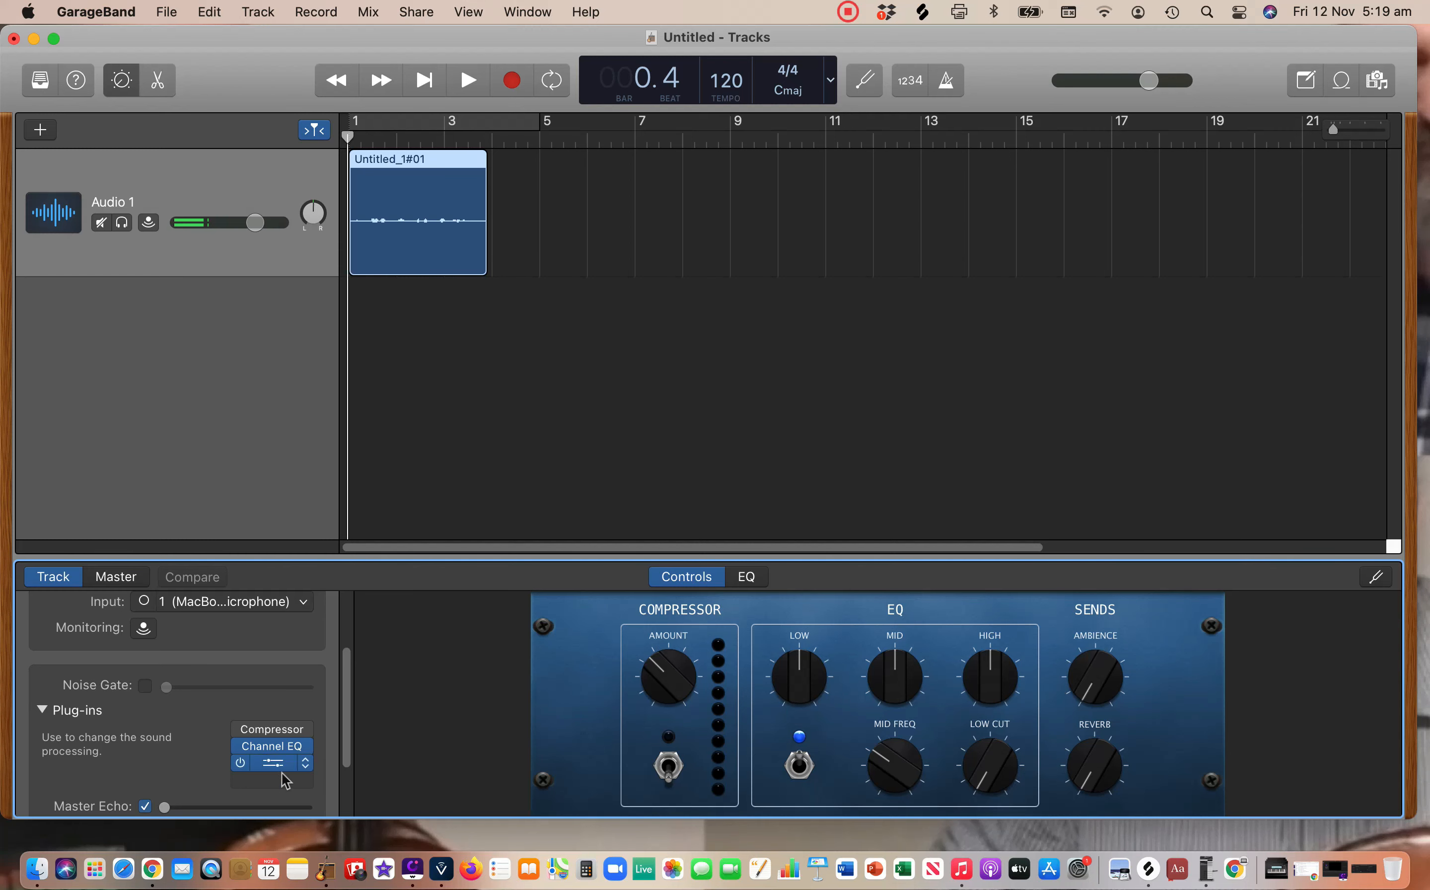
{"action": "mouse_move", "coordinate": [278, 769]}
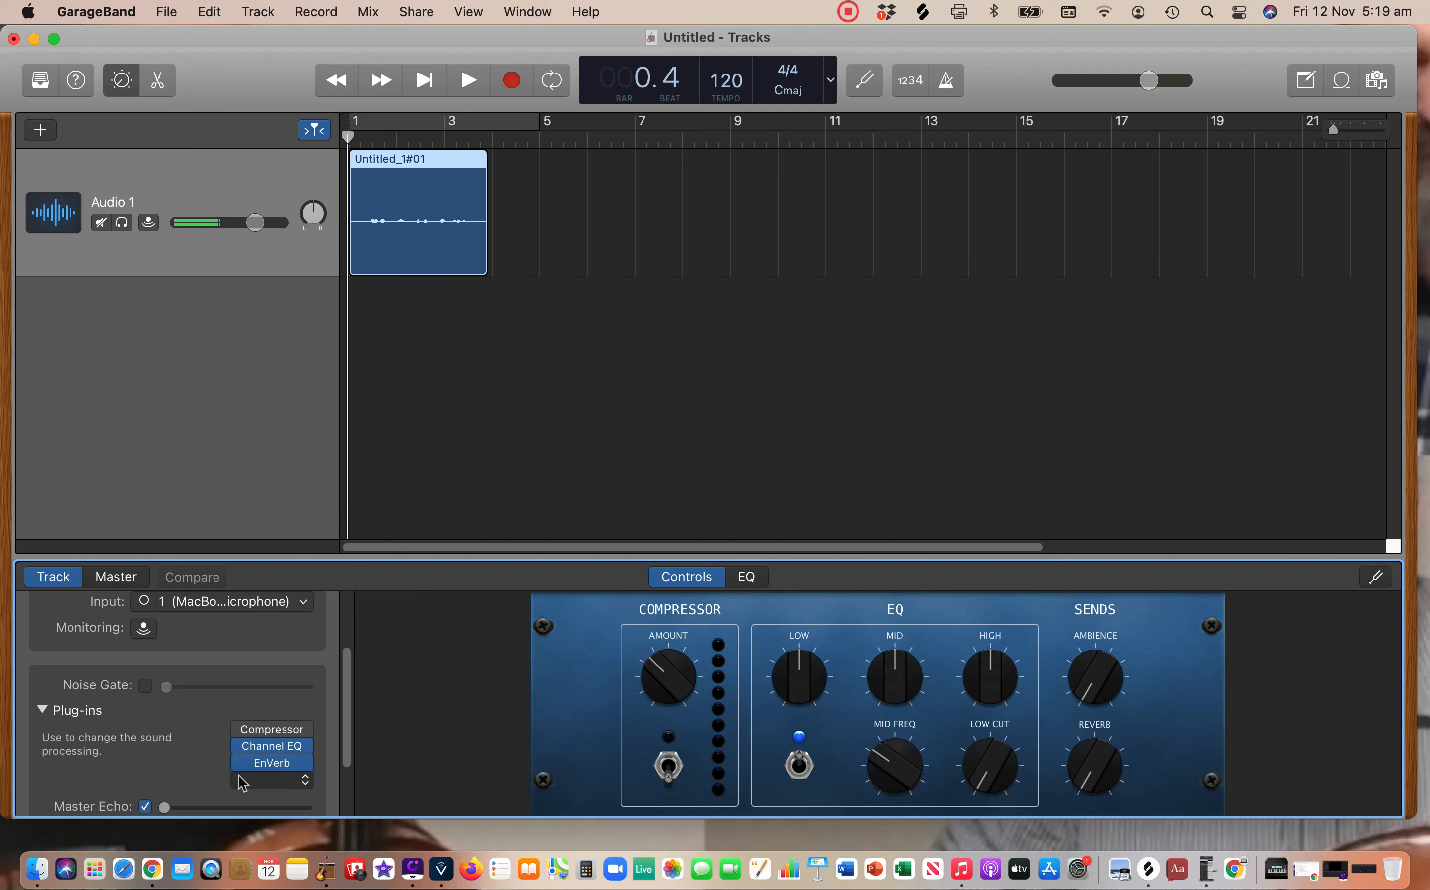
- Set EnVerb's attack to 1000 ms, sustain to 45% and wet to about 80%, and play back the take
{"action": "left_click", "coordinate": [270, 763]}
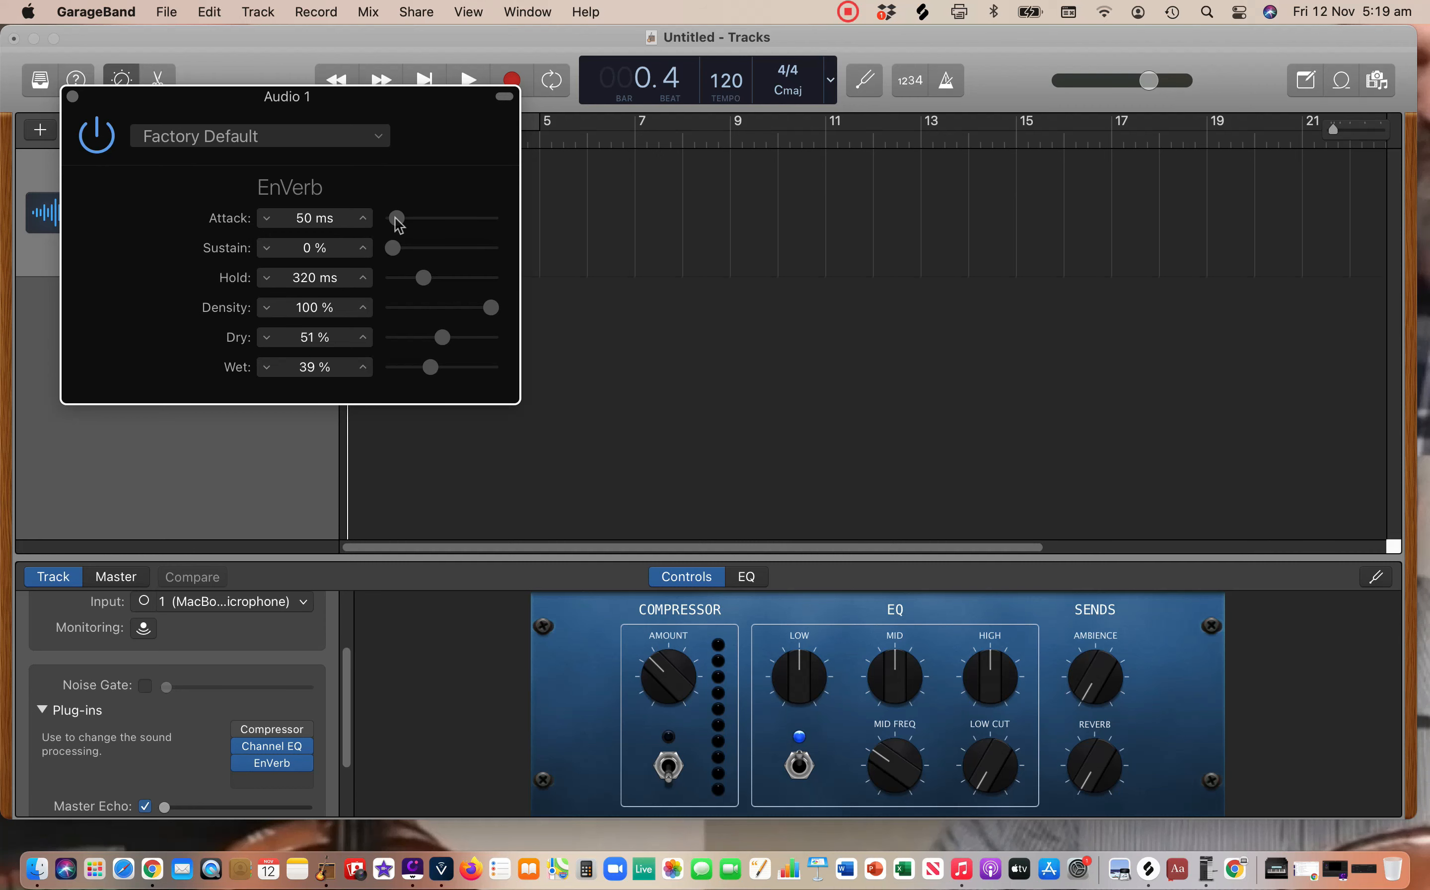
{"action": "left_click_drag", "start_coordinate": [395, 219], "coordinate": [539, 226]}
{"action": "left_click_drag", "start_coordinate": [392, 247], "coordinate": [432, 250]}
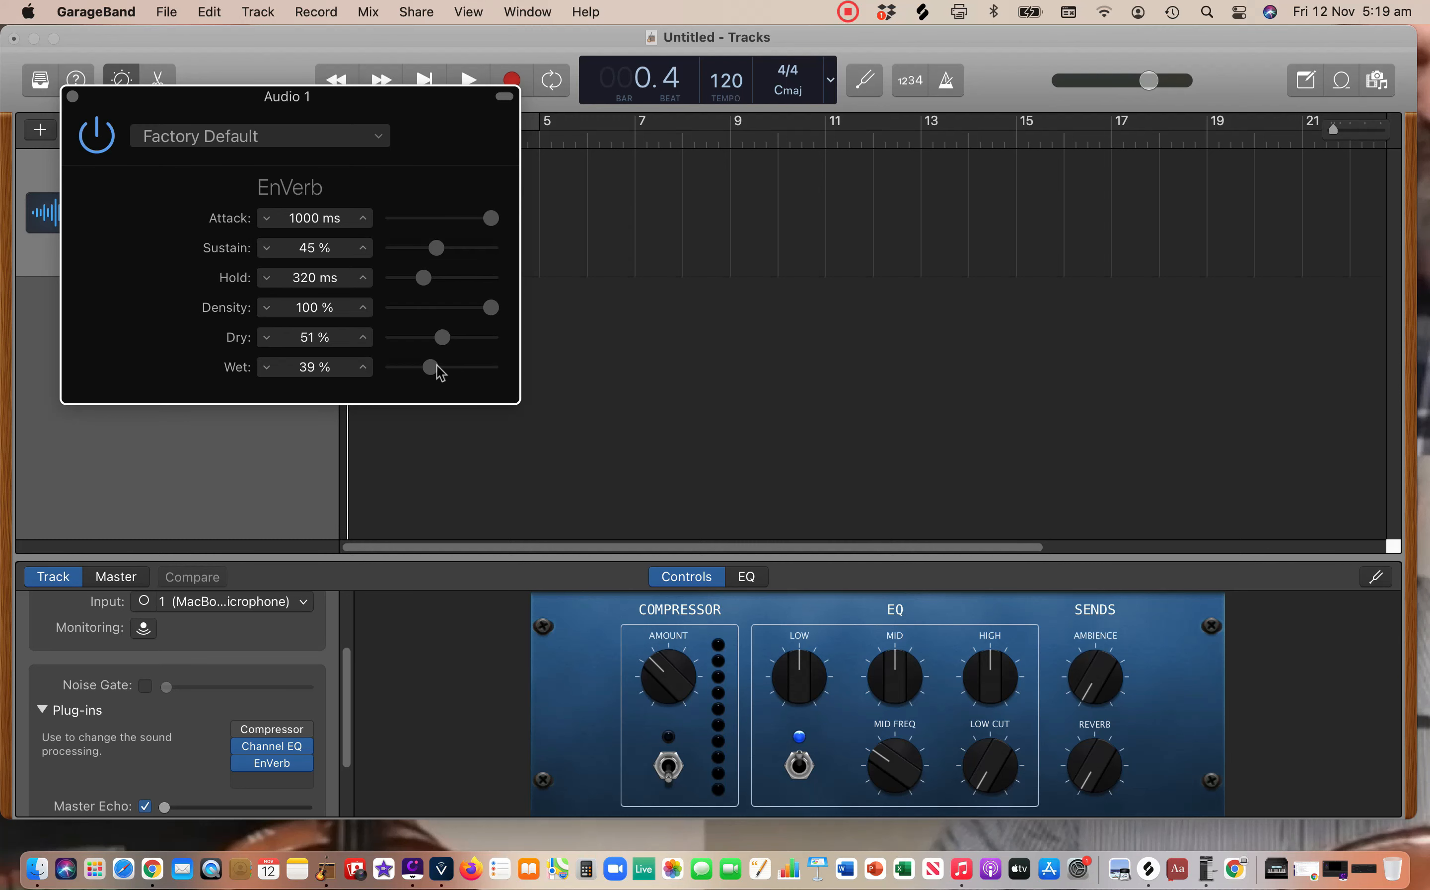
{"action": "left_click_drag", "start_coordinate": [429, 364], "coordinate": [469, 365]}
{"action": "left_click", "coordinate": [72, 96]}
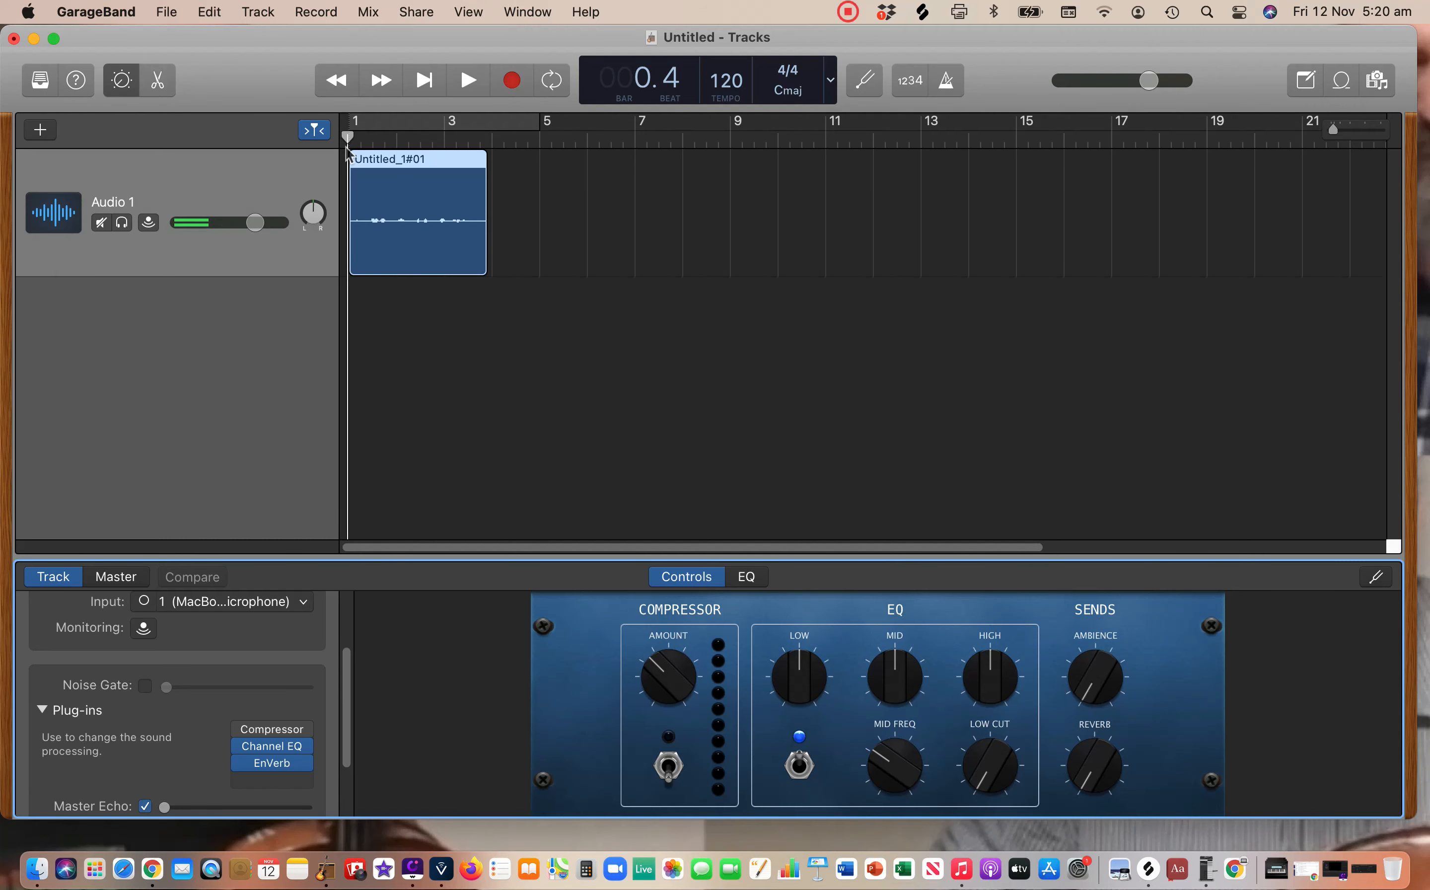
{"action": "key", "text": "space"}
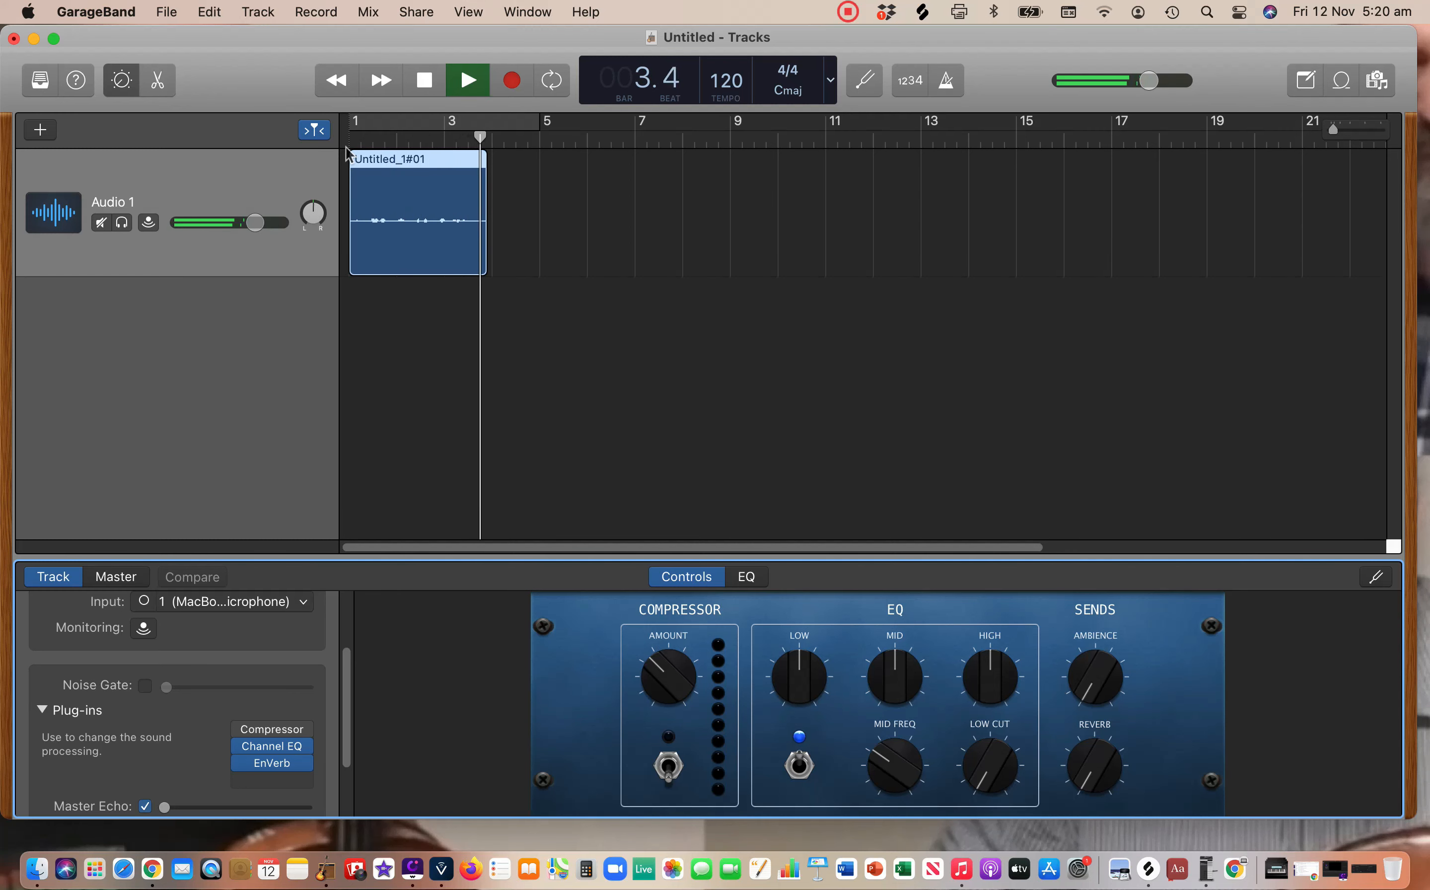
{"action": "key", "text": "space"}
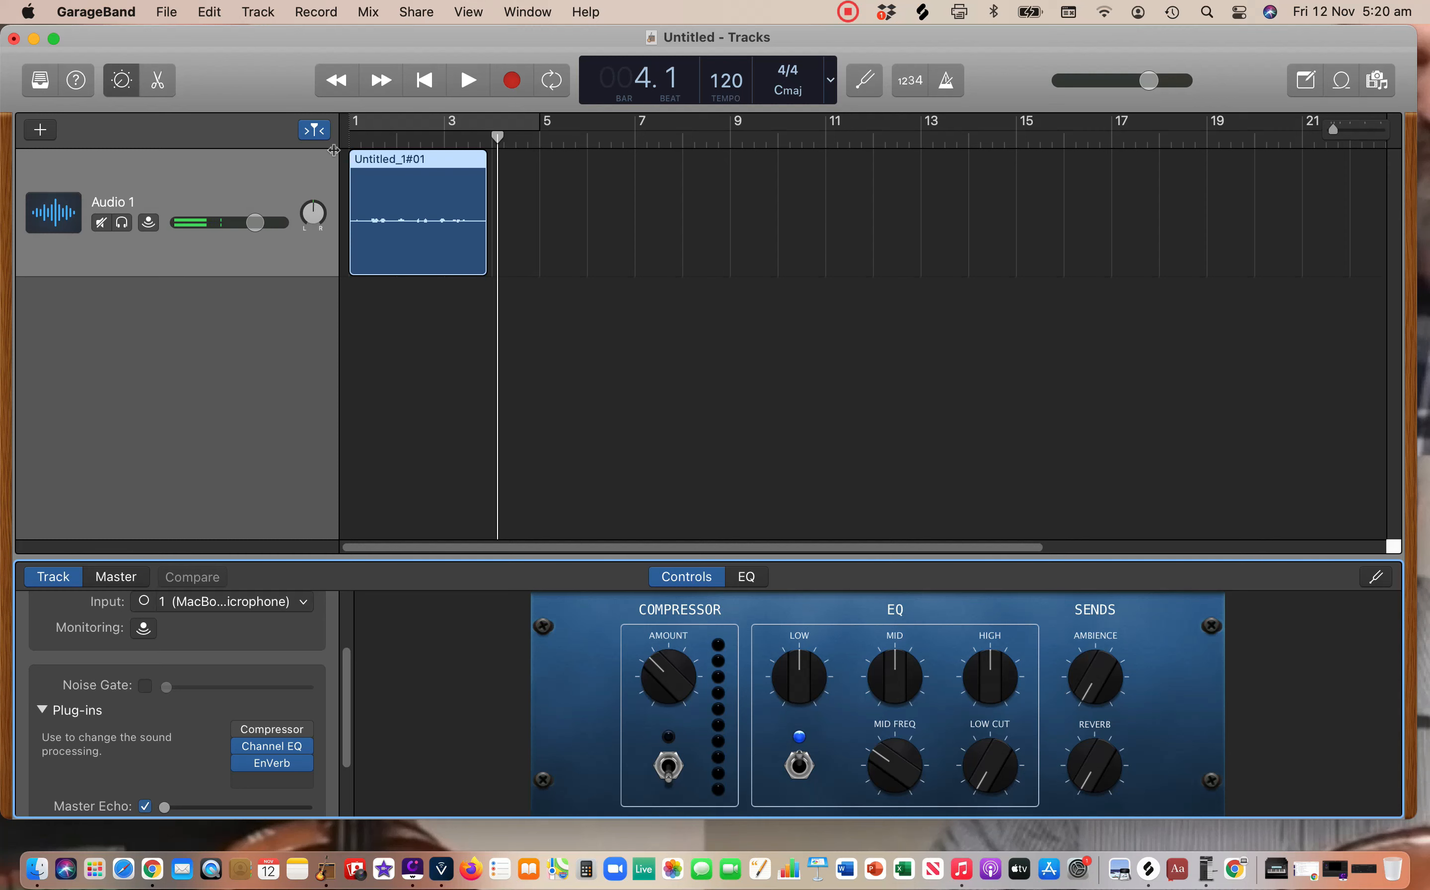
- Export the song to the Documents folder as an MP3 named "1 second 80% wet"
{"action": "left_click", "coordinate": [416, 12]}
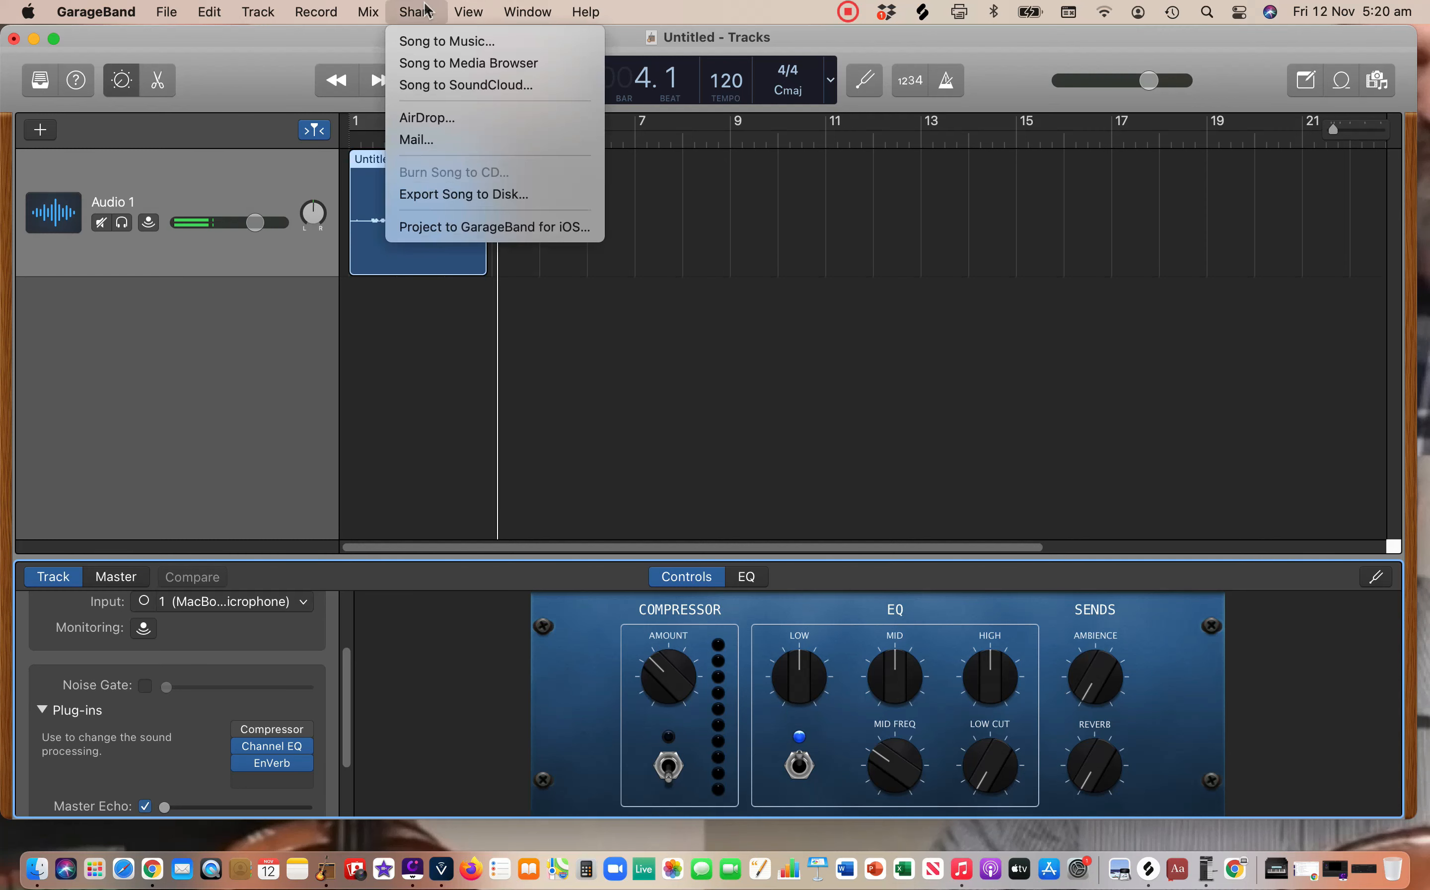
{"action": "left_click", "coordinate": [448, 196]}
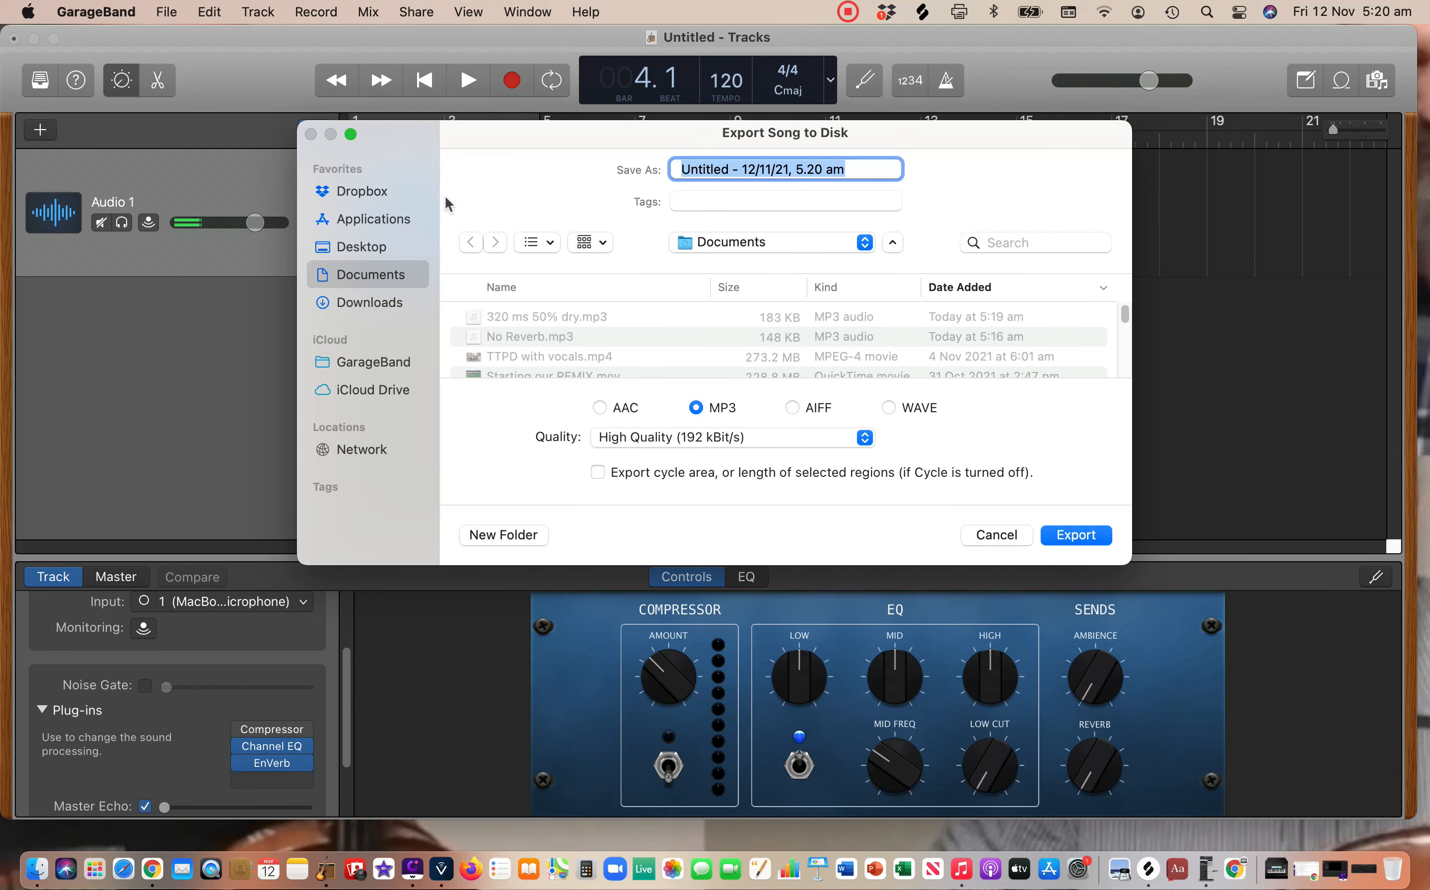
{"action": "type", "text": "1"}
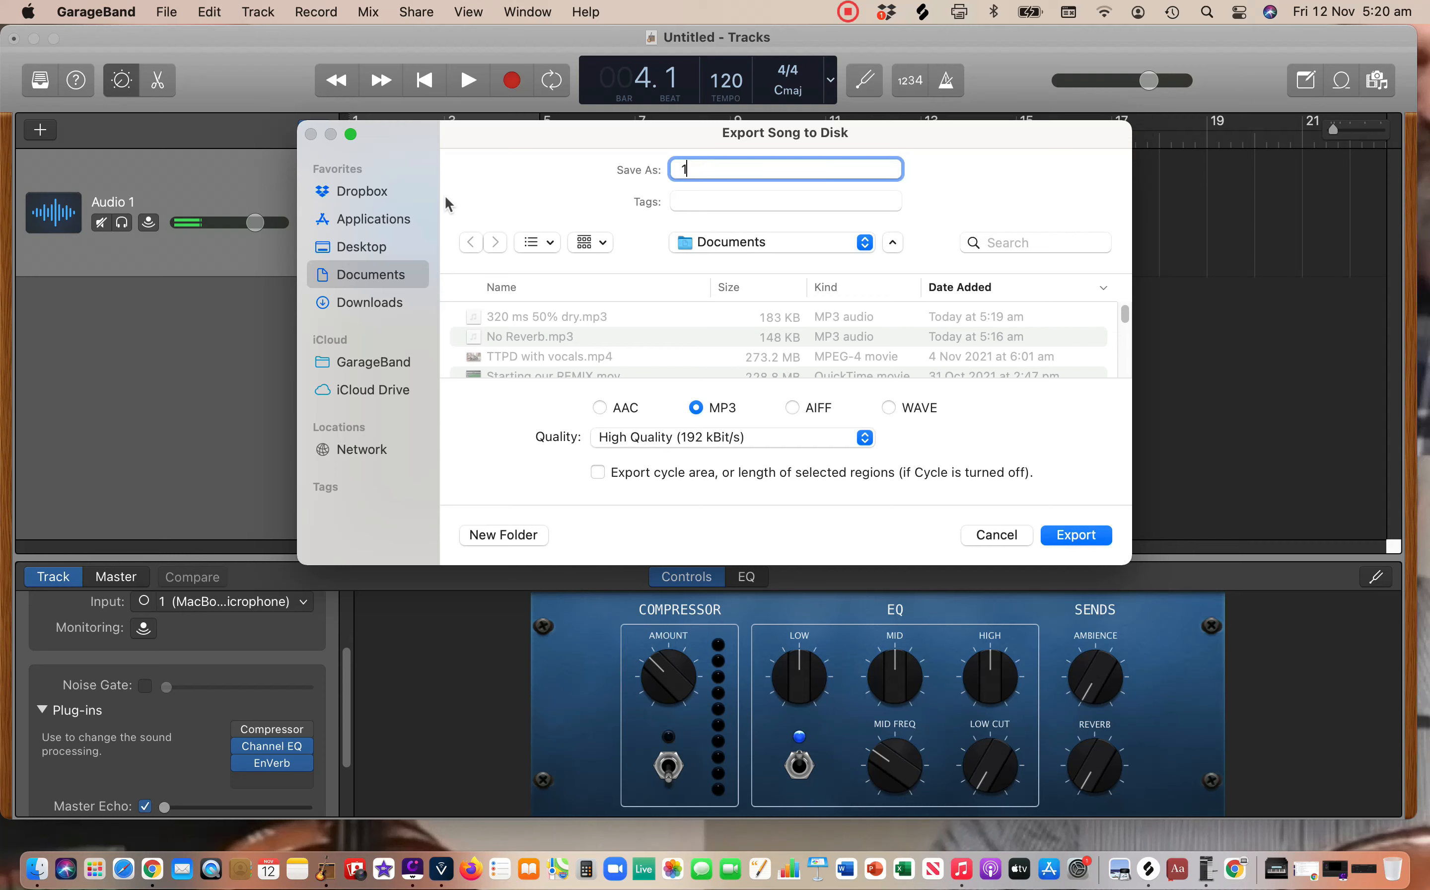
{"action": "type", "text": " second 80% wet"}
{"action": "left_click", "coordinate": [1066, 540]}
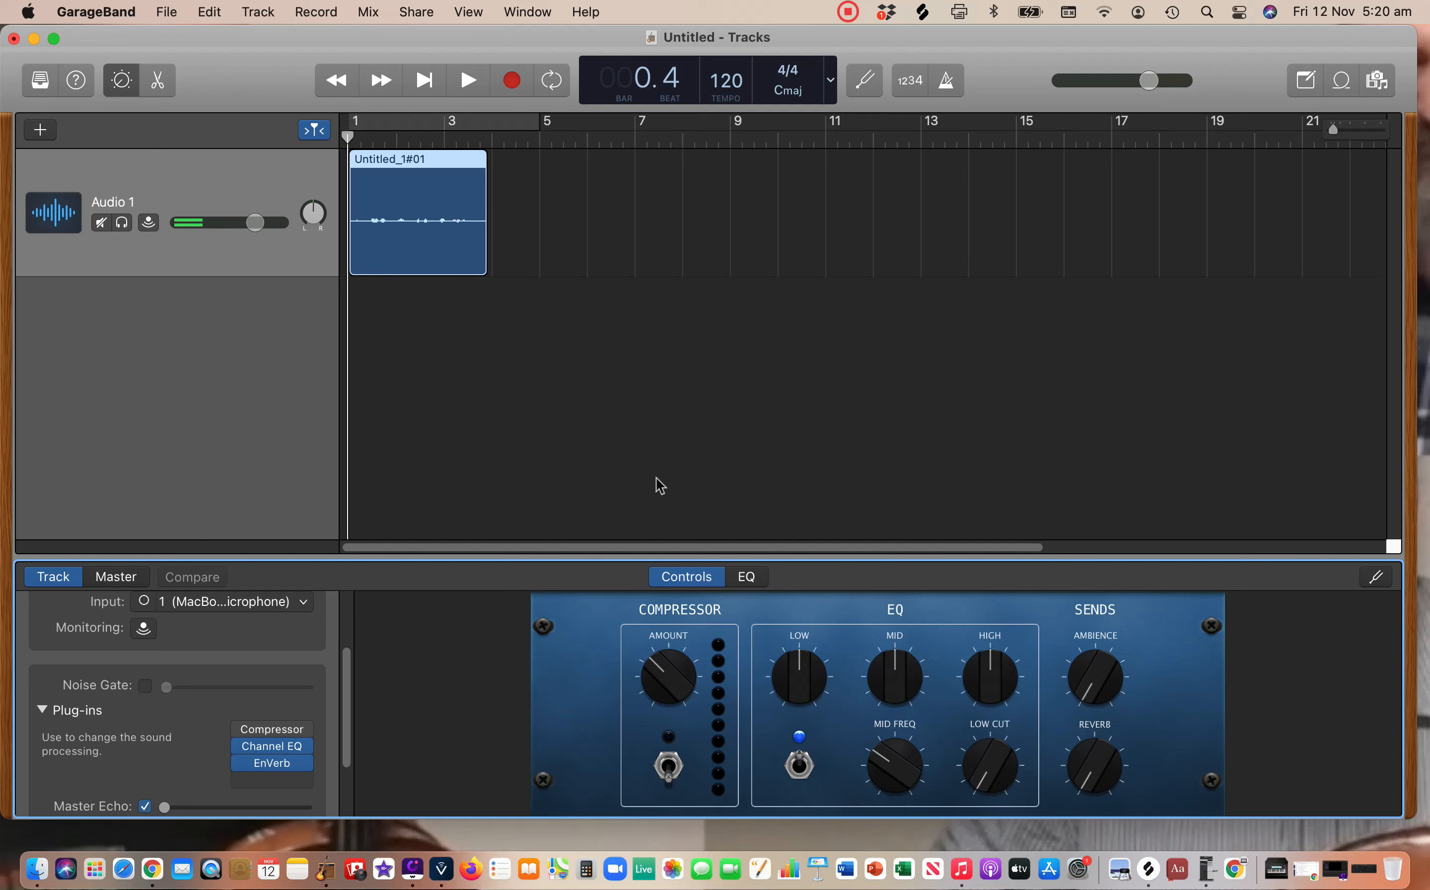
- Set EnVerb's attack to 450 ms, sustain to 15%, density to 84% and wet to 29%, and play back the take
{"action": "left_click", "coordinate": [272, 764]}
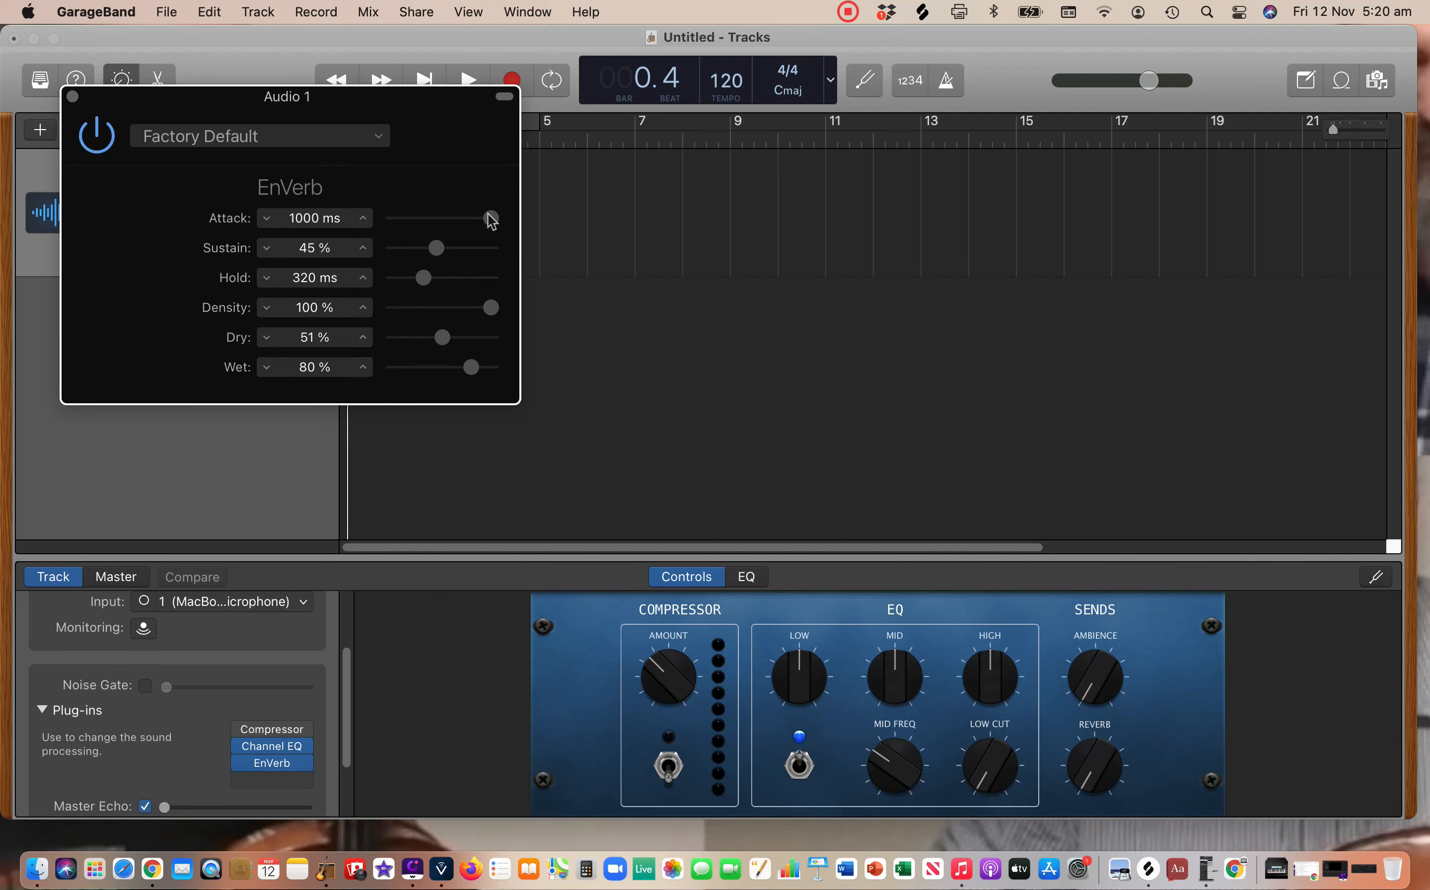
{"action": "left_click_drag", "start_coordinate": [491, 219], "coordinate": [406, 247]}
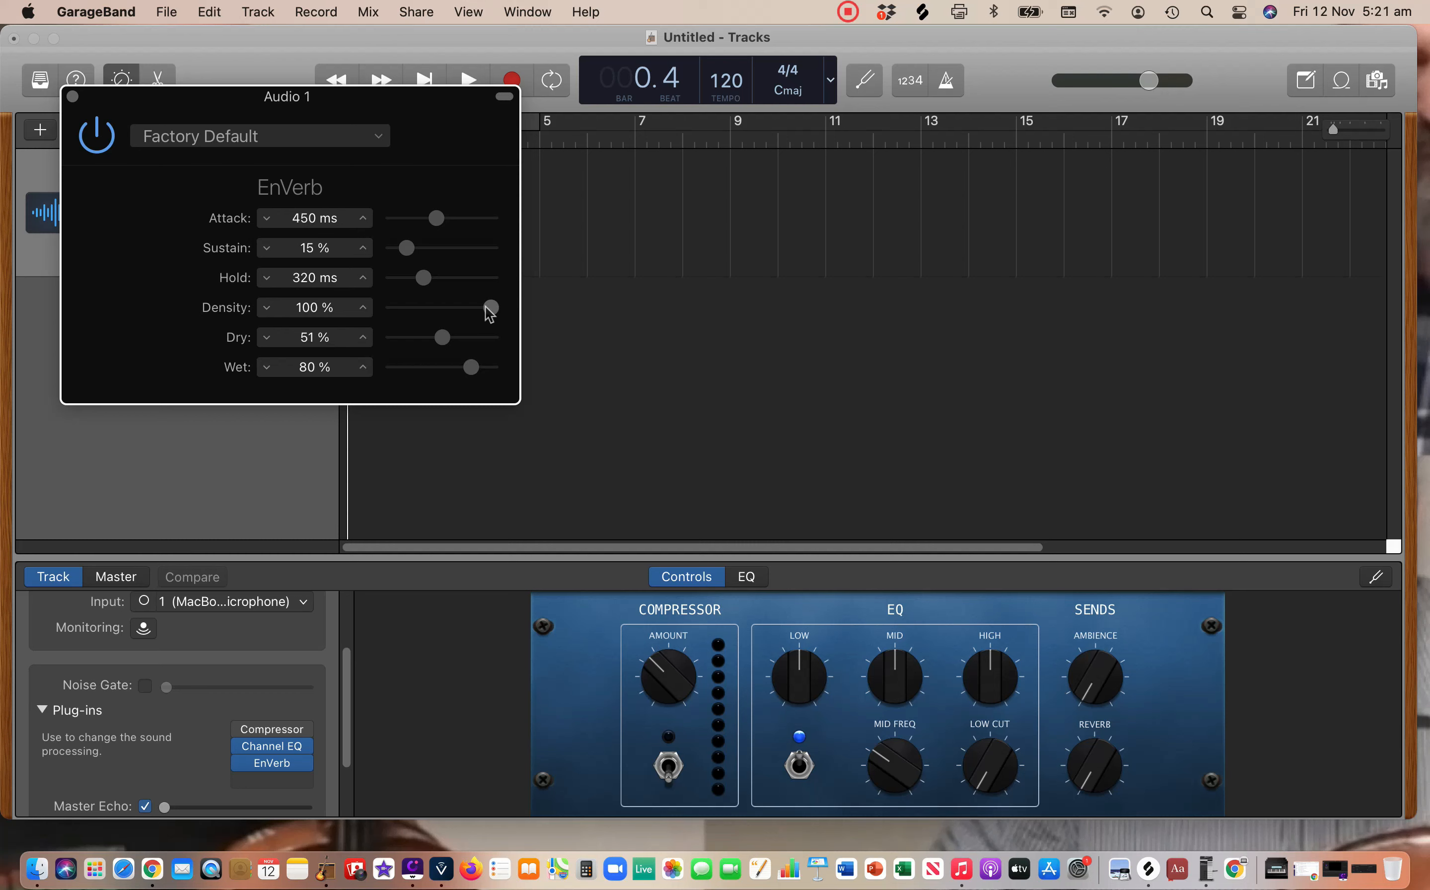
{"action": "left_click_drag", "start_coordinate": [489, 307], "coordinate": [473, 315]}
{"action": "left_click_drag", "start_coordinate": [471, 368], "coordinate": [420, 369]}
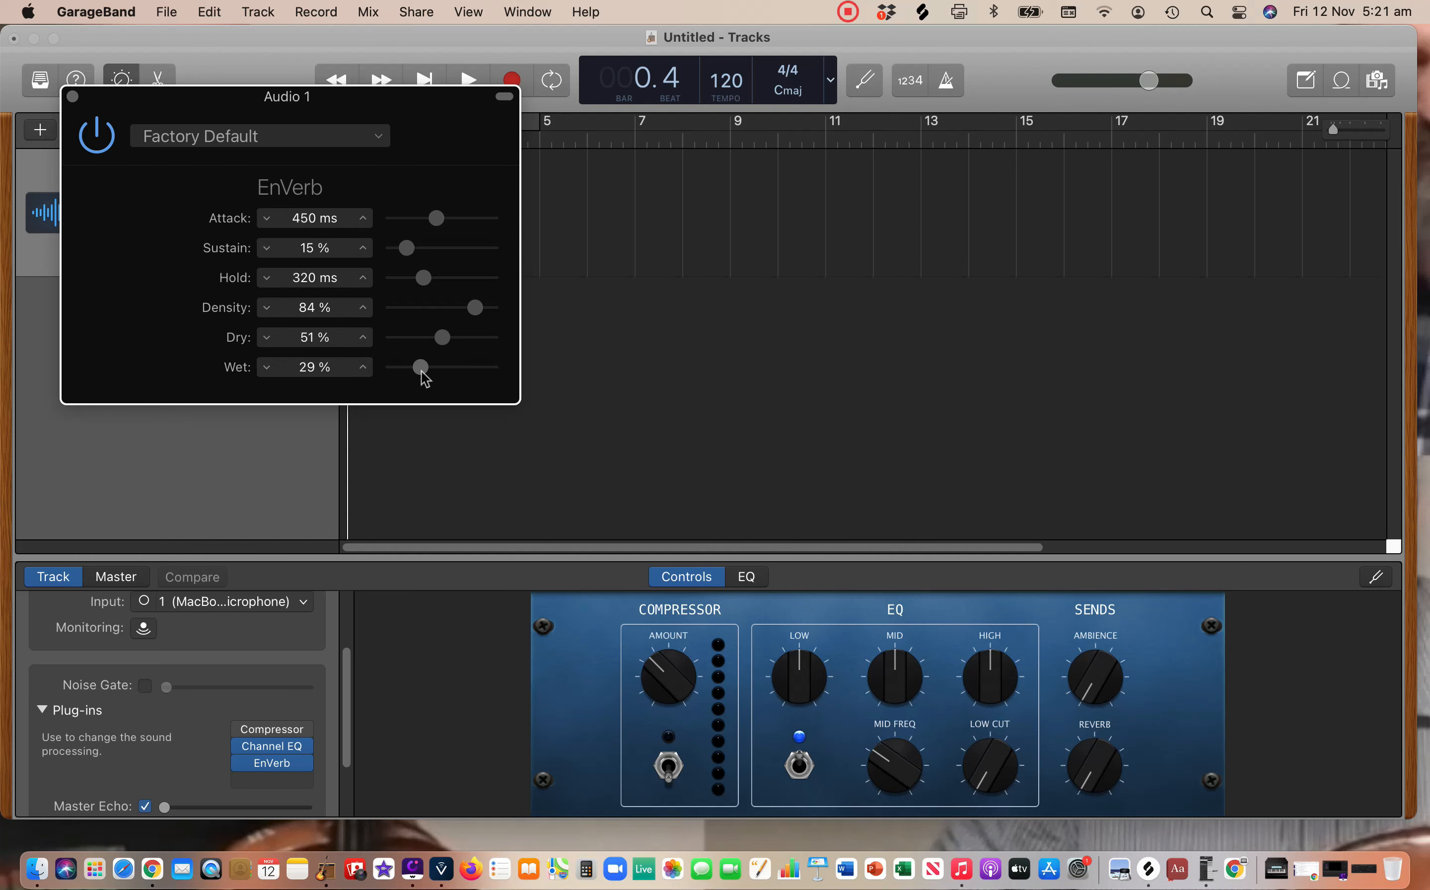
{"action": "left_click", "coordinate": [73, 96]}
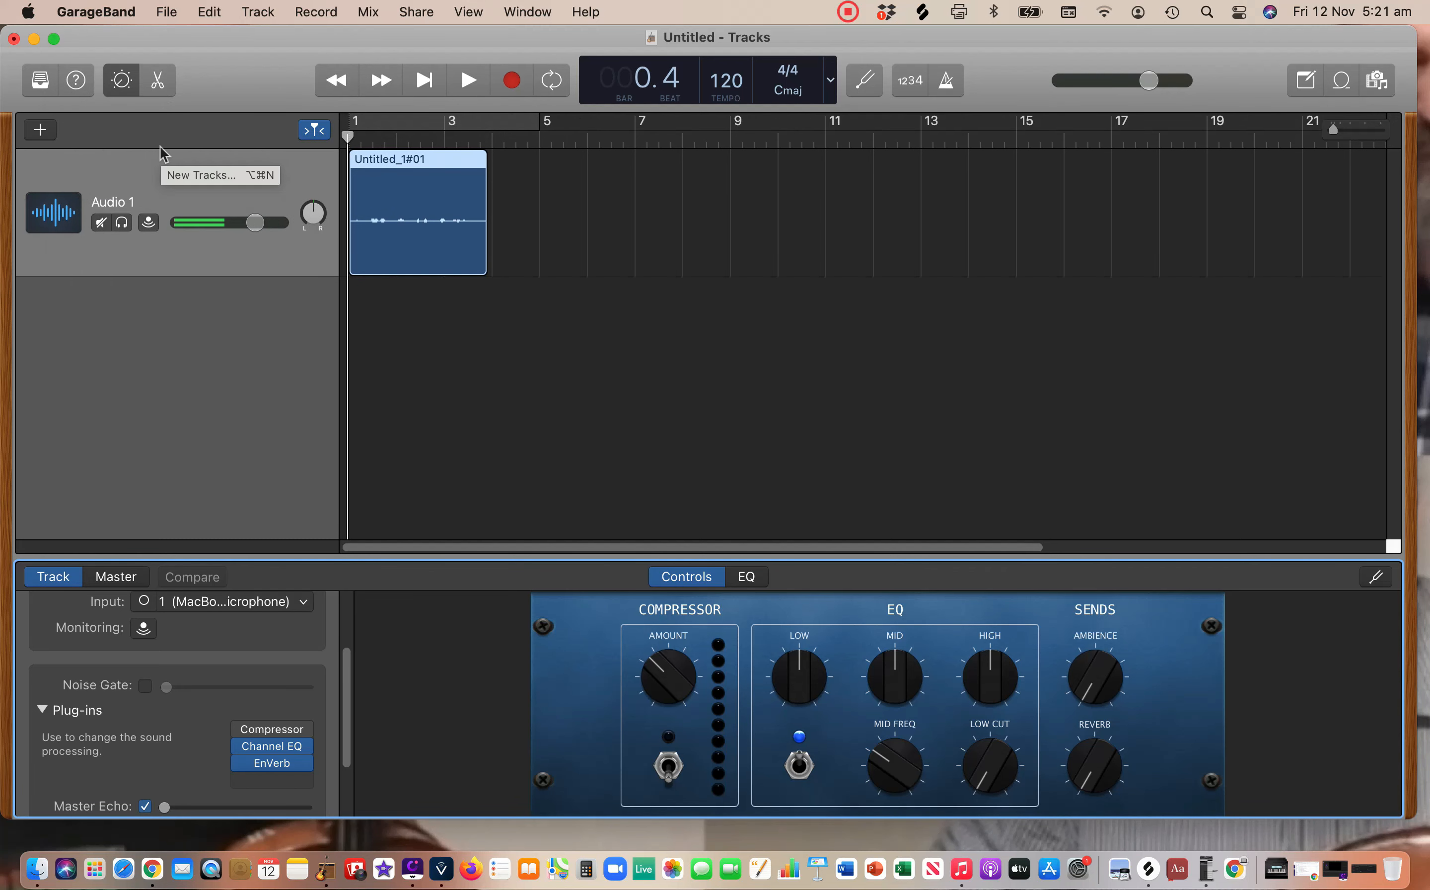
{"action": "key", "text": "space"}
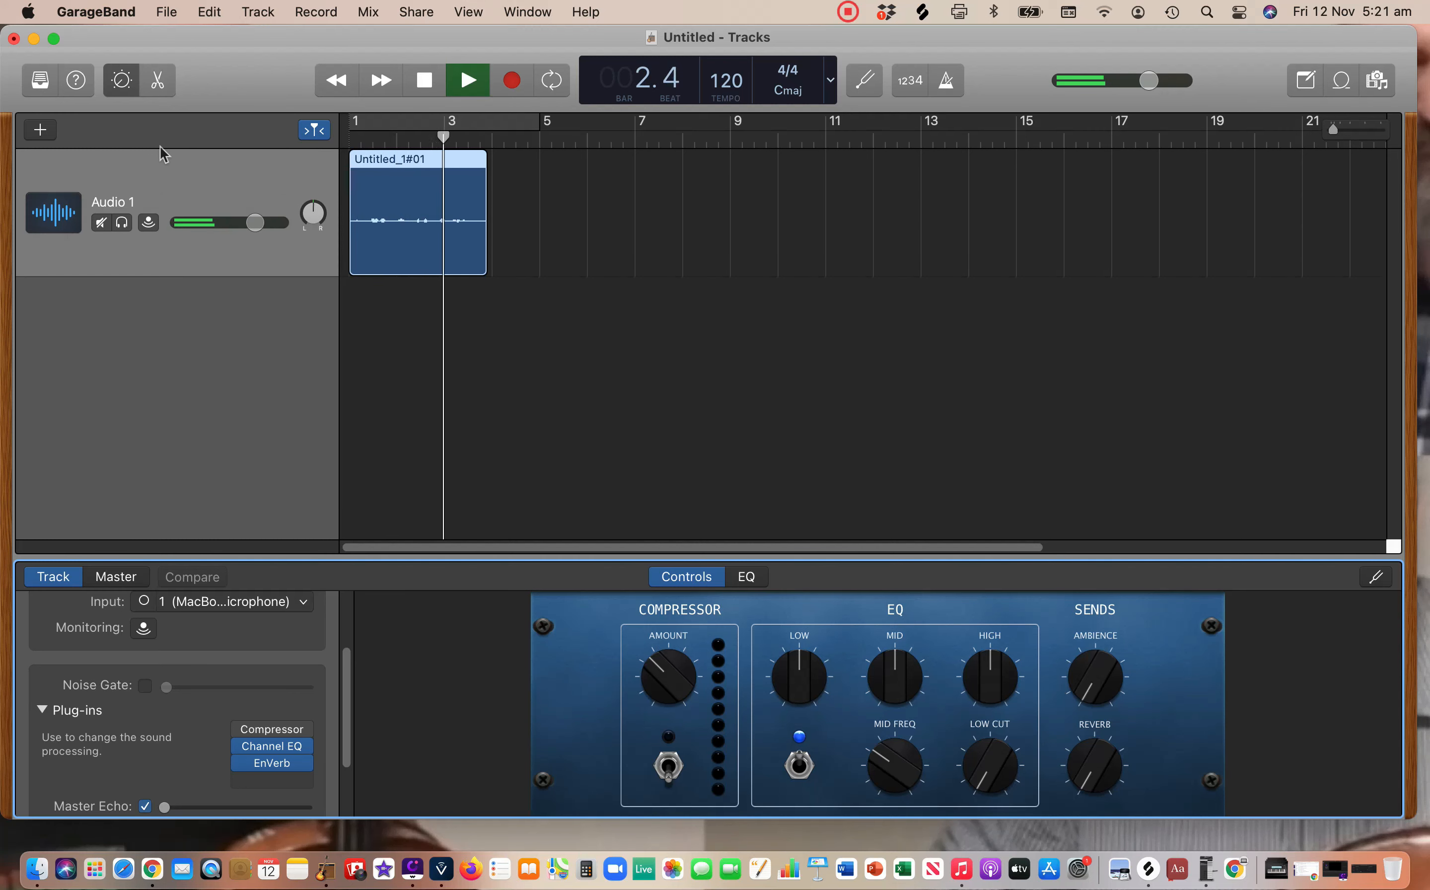
{"action": "key", "text": "space"}
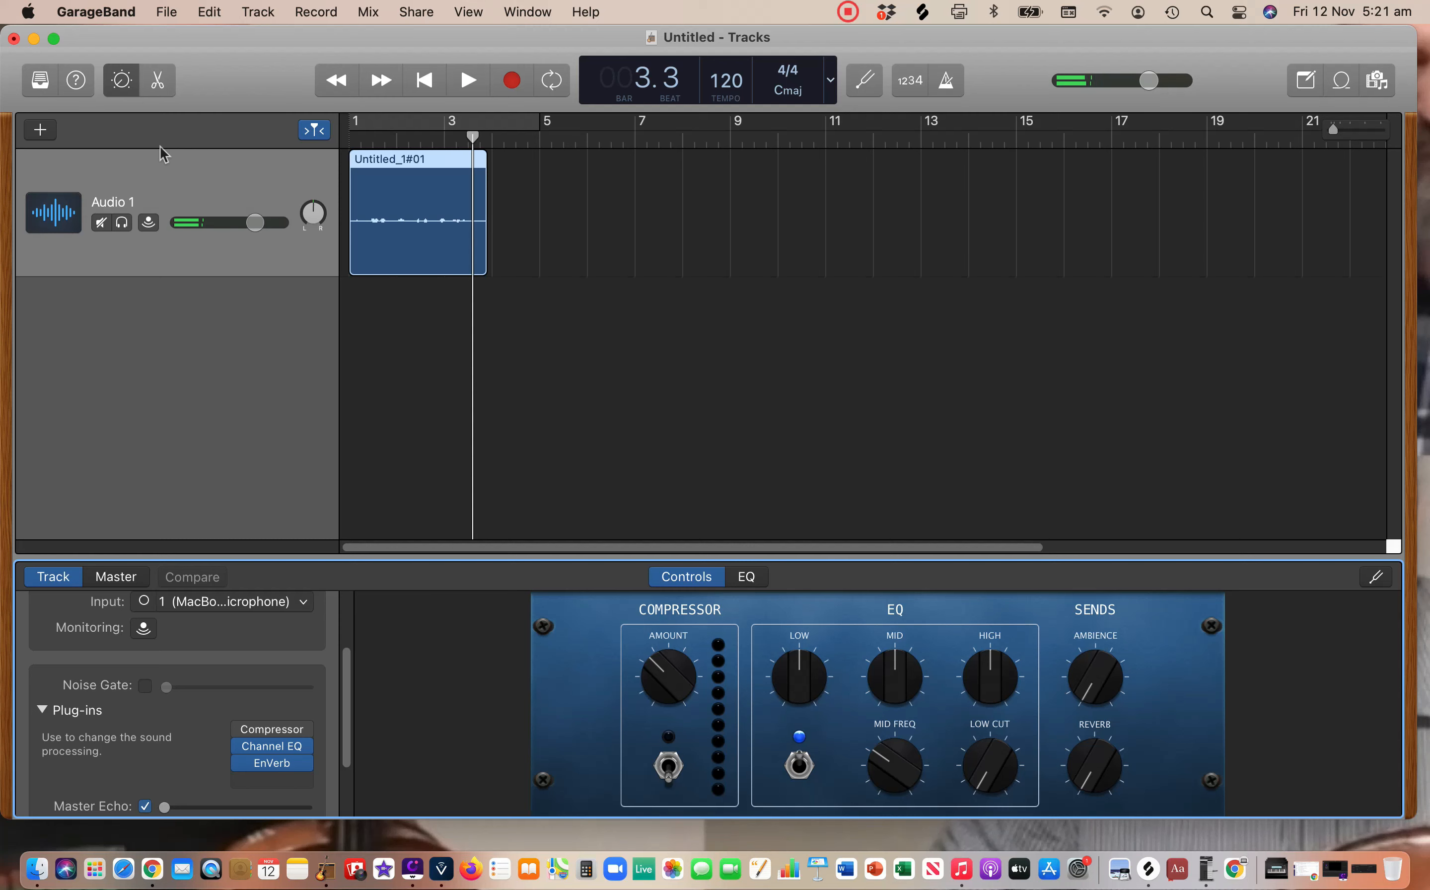
- Lower EnVerb's dry to 33%, sustain to 0% and attack to 270 ms, and play the take from the start
{"action": "left_click", "coordinate": [272, 763]}
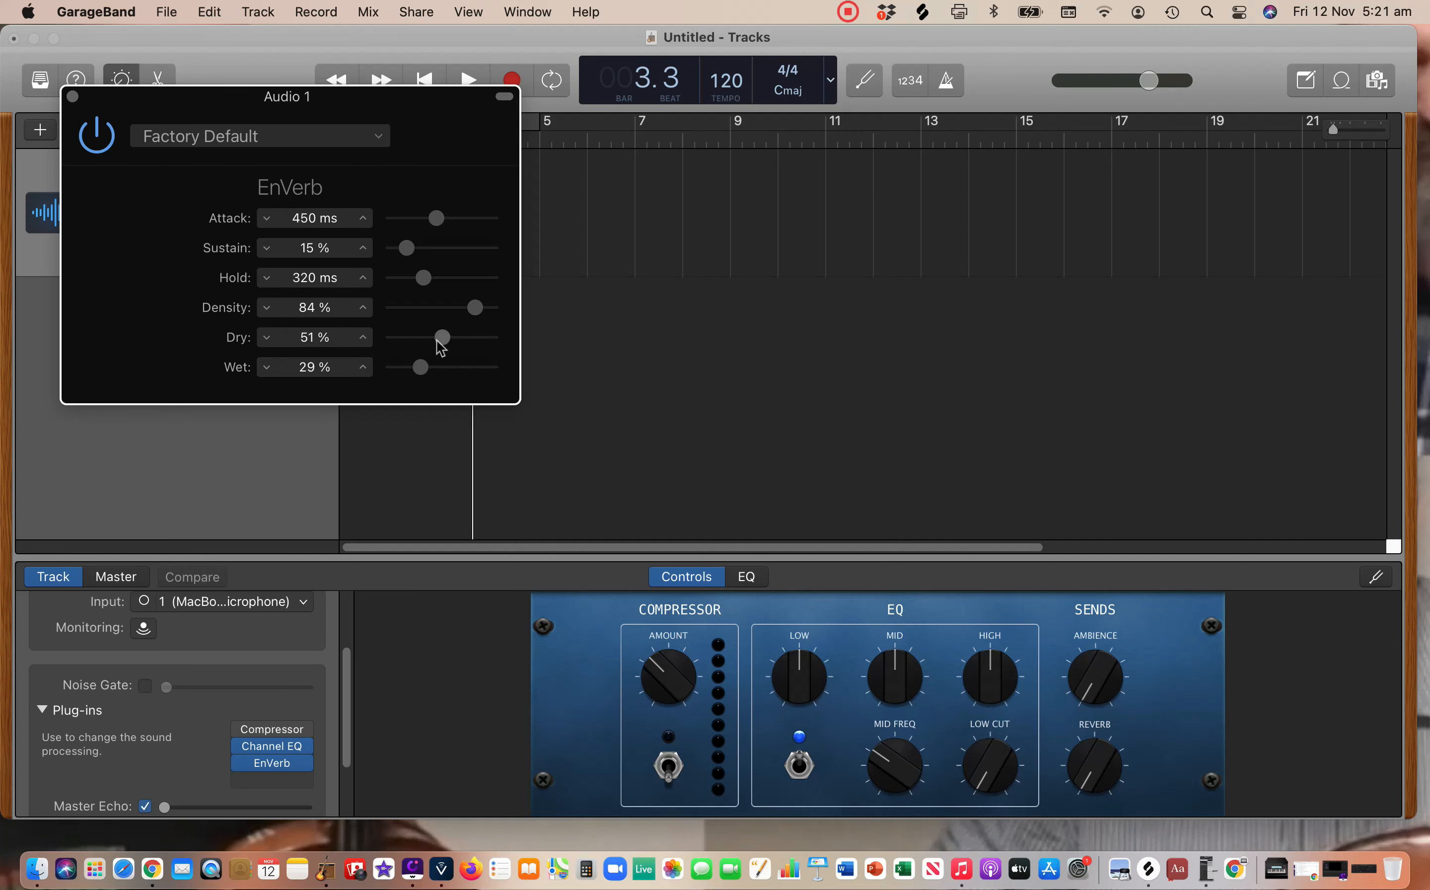
{"action": "left_click_drag", "start_coordinate": [439, 341], "coordinate": [422, 342]}
{"action": "left_click_drag", "start_coordinate": [407, 250], "coordinate": [411, 217]}
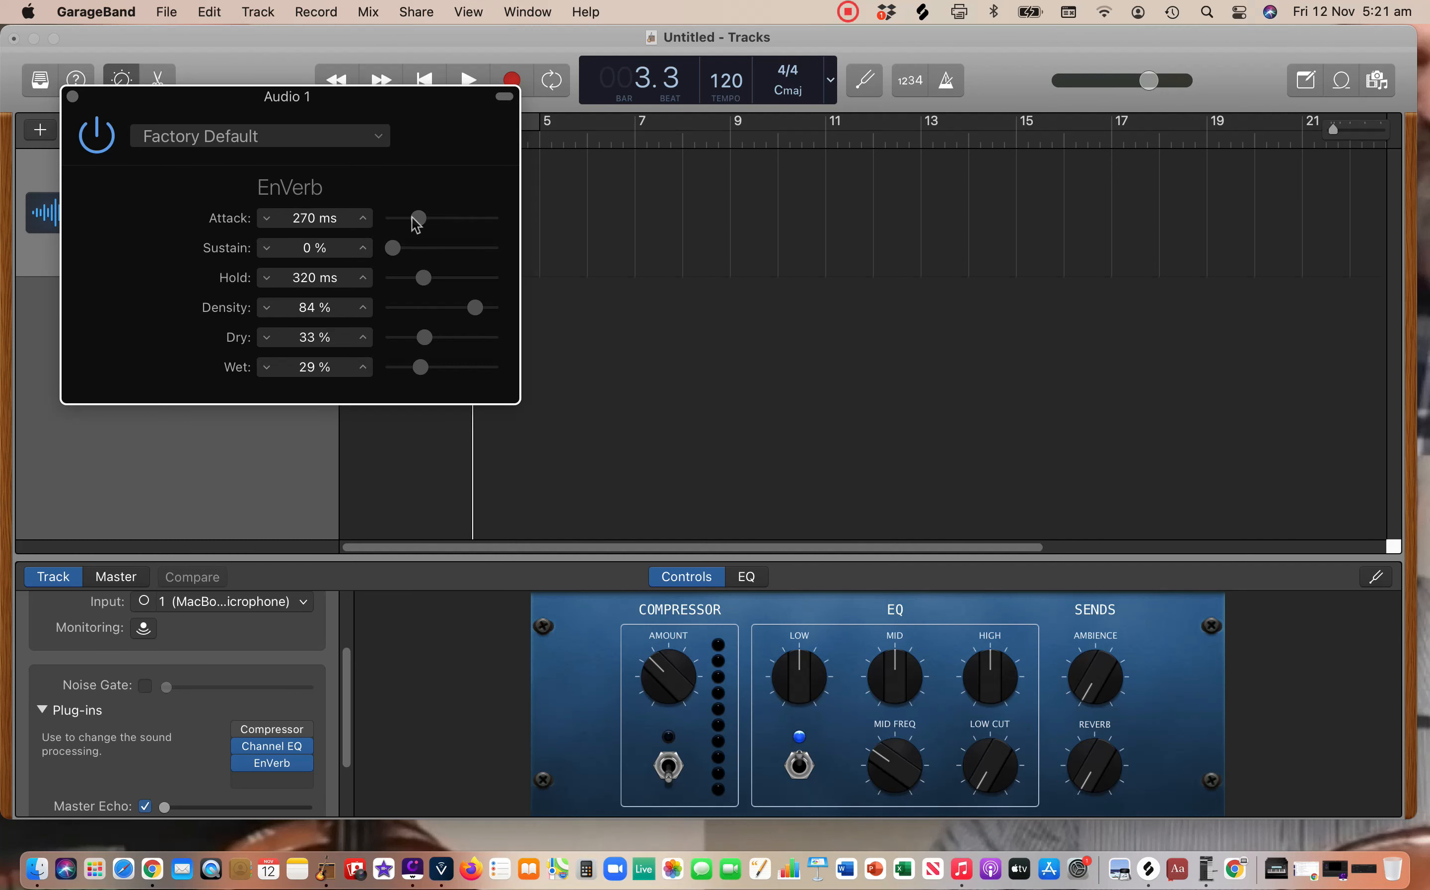
{"action": "left_click", "coordinate": [73, 96]}
{"action": "key", "text": "Return"}
{"action": "key", "text": "space"}
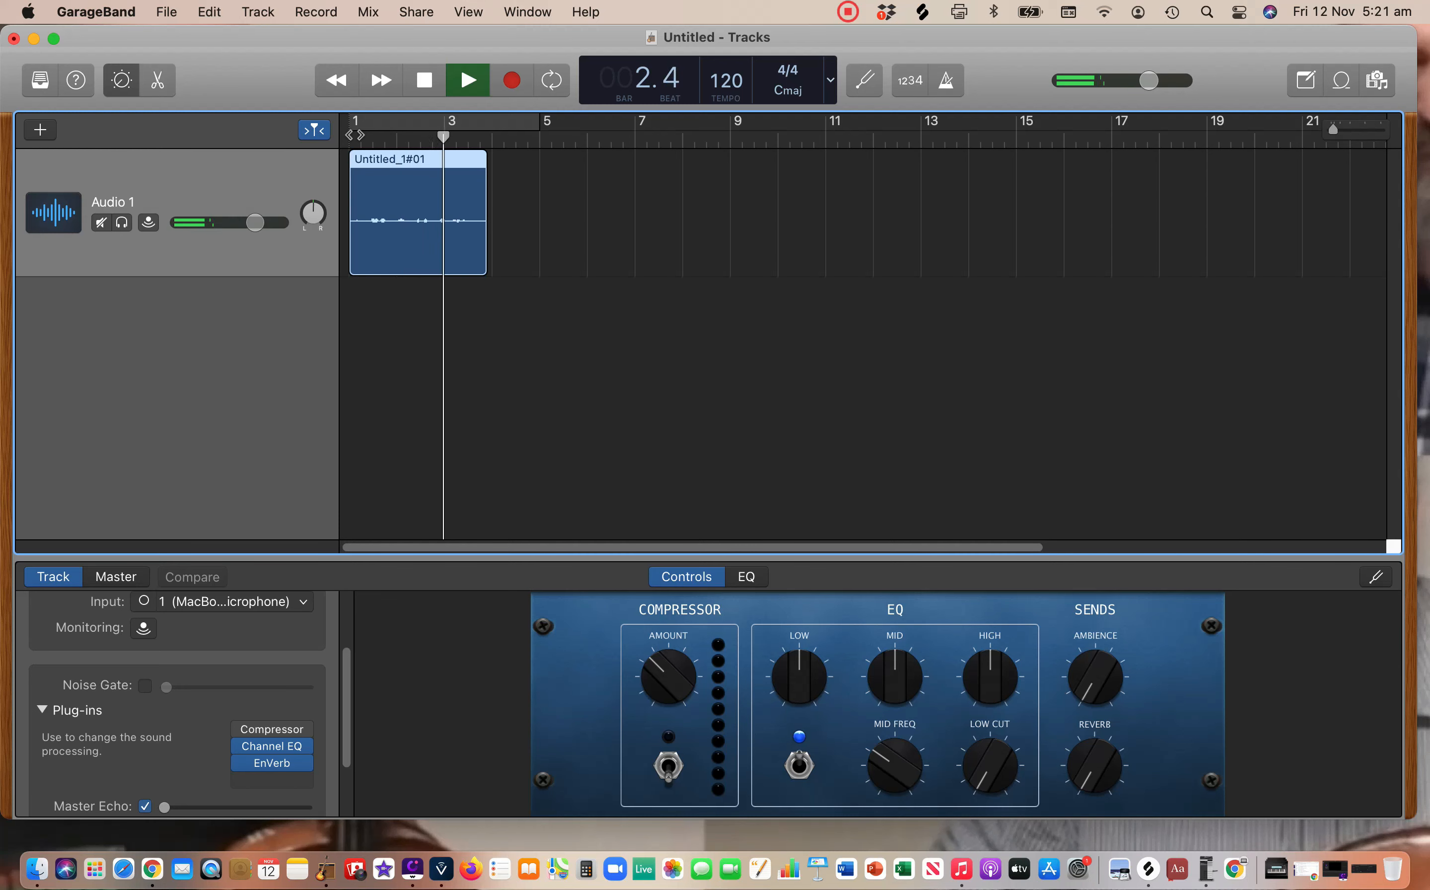
{"action": "key", "text": "space"}
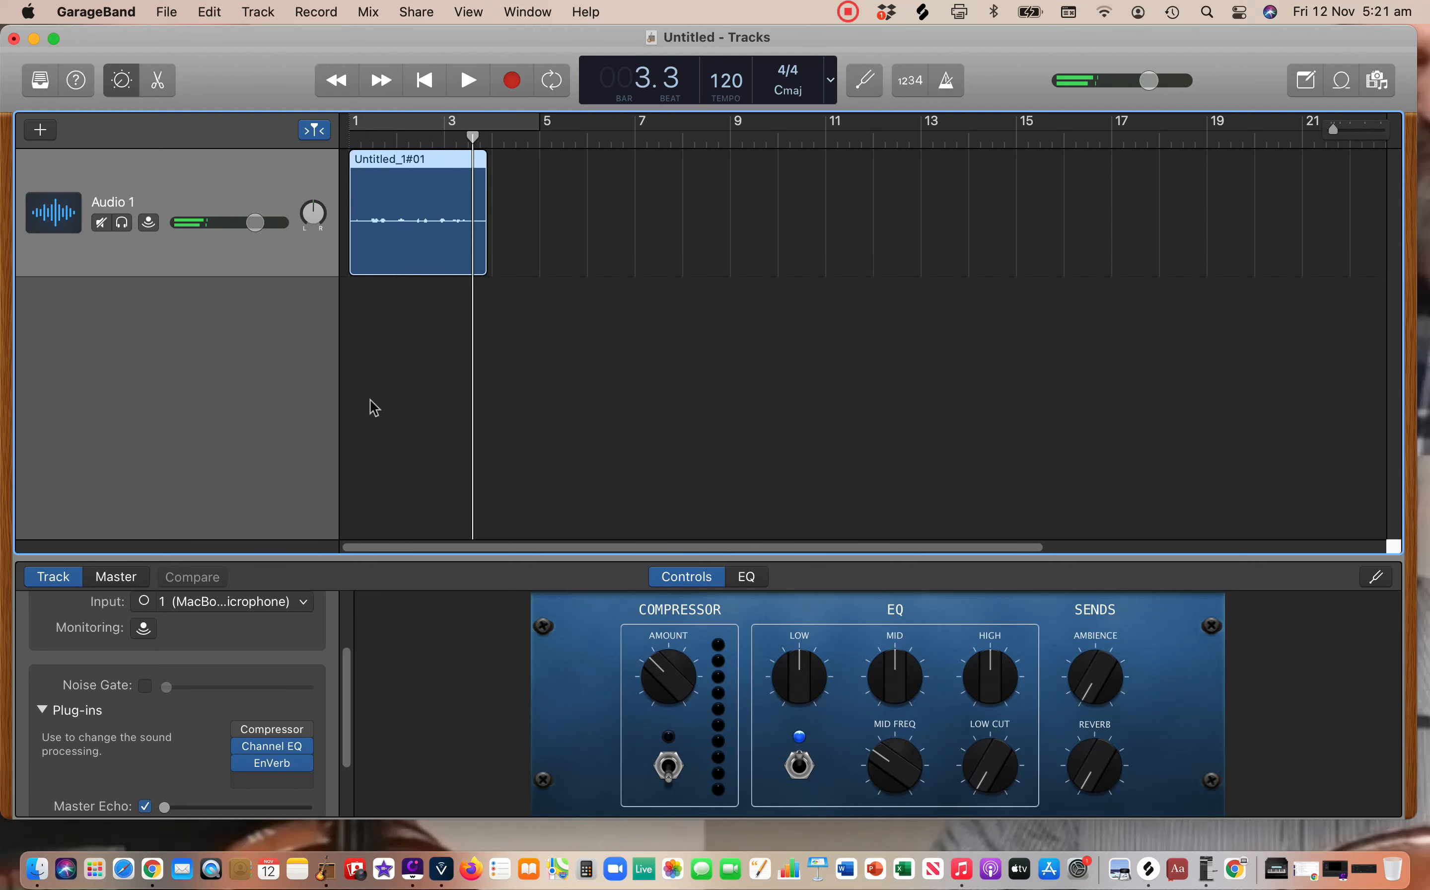
- Reduce EnVerb's attack to its minimum and play the take from the start
{"action": "left_click", "coordinate": [276, 765]}
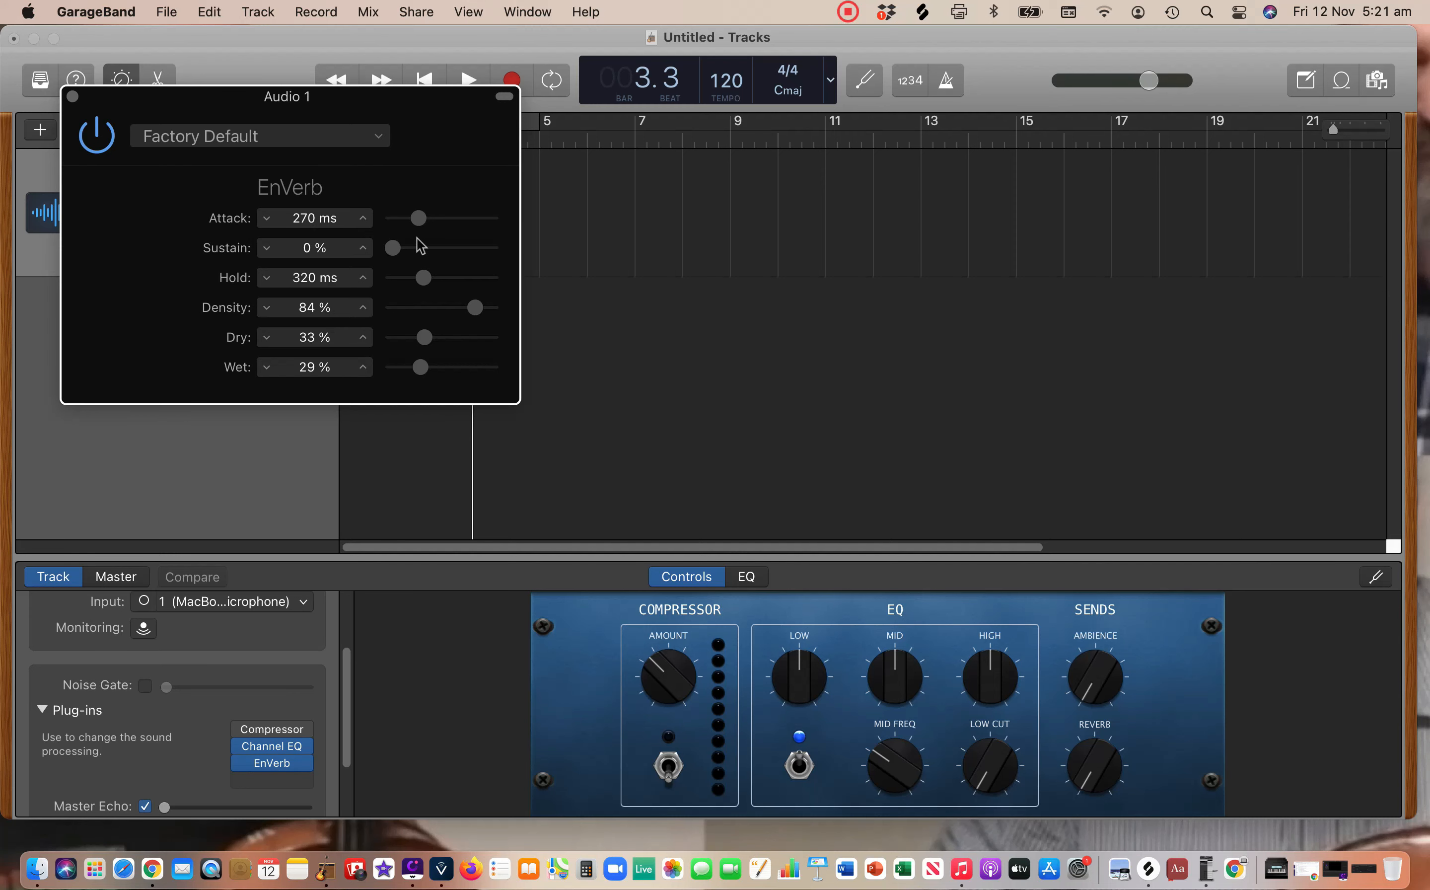
{"action": "left_click_drag", "start_coordinate": [420, 214], "coordinate": [378, 222]}
{"action": "left_click", "coordinate": [74, 96]}
{"action": "left_click", "coordinate": [352, 140]}
{"action": "key", "text": "space"}
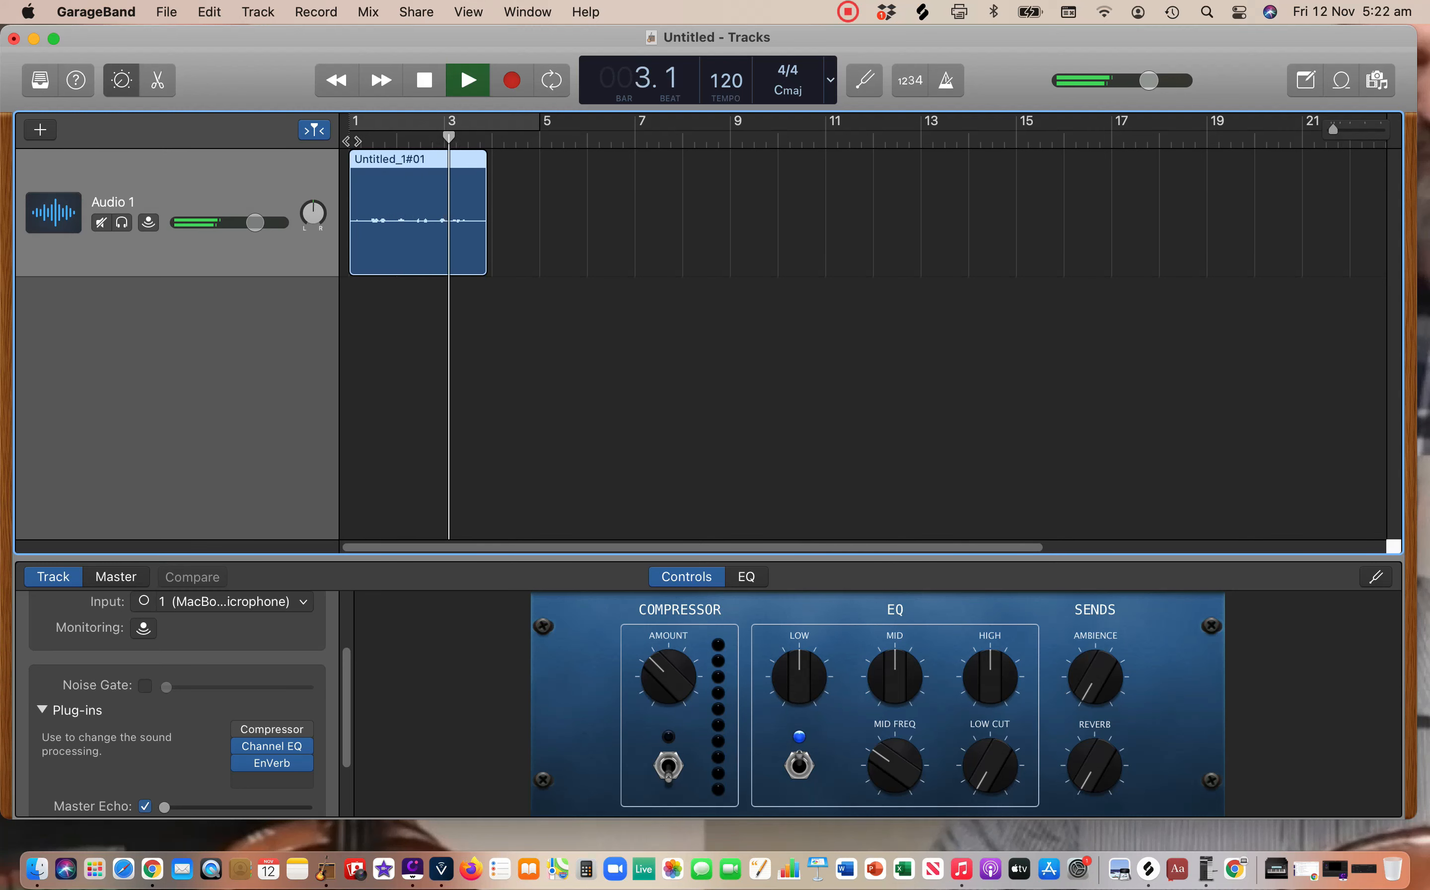
{"action": "key", "text": "space"}
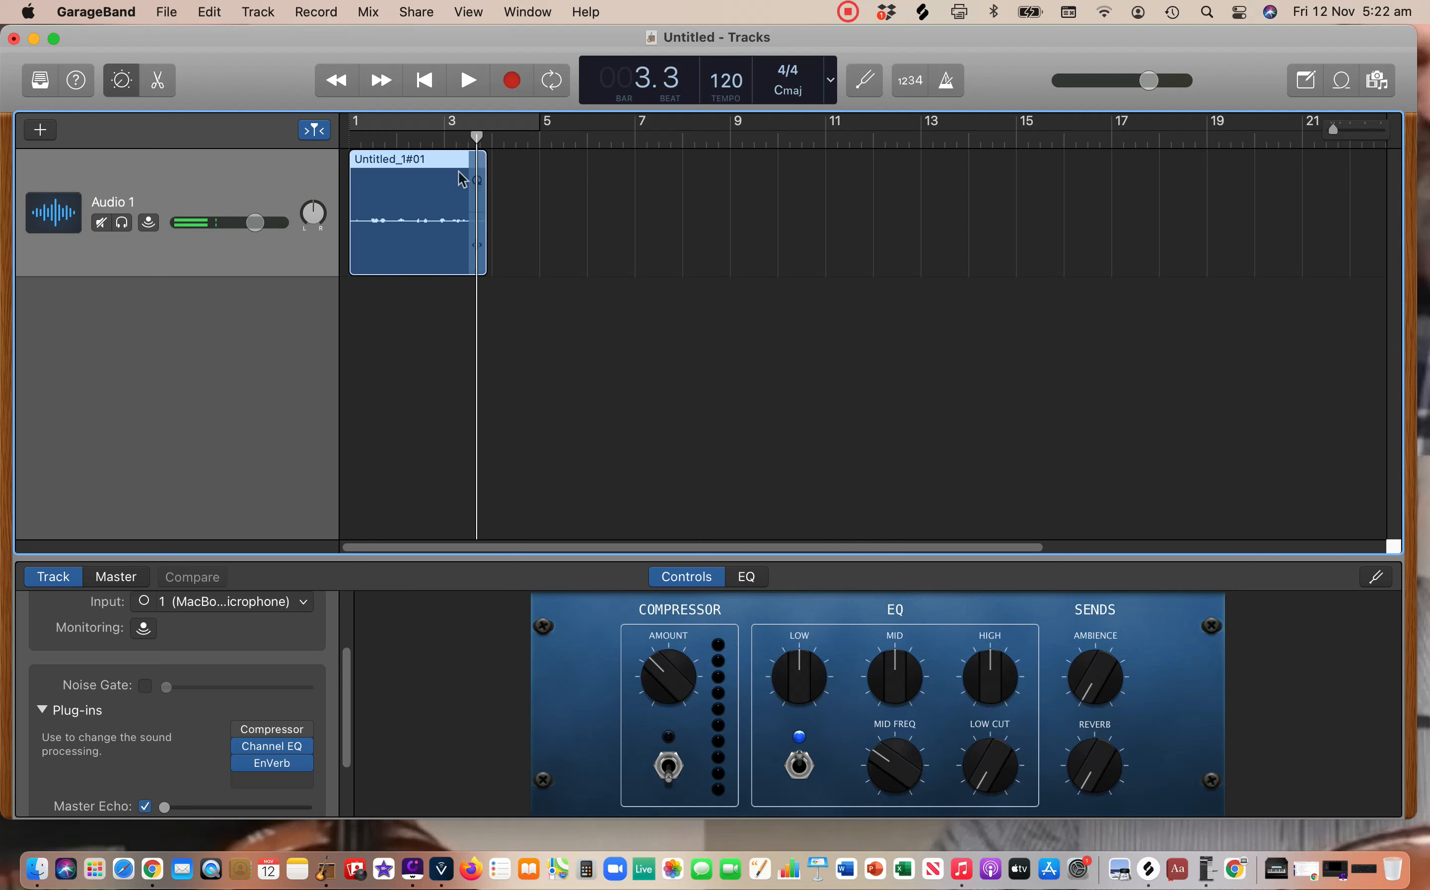
- Export the song to the Documents folder as an MP3 named "ideal reverb"
{"action": "left_click", "coordinate": [407, 20]}
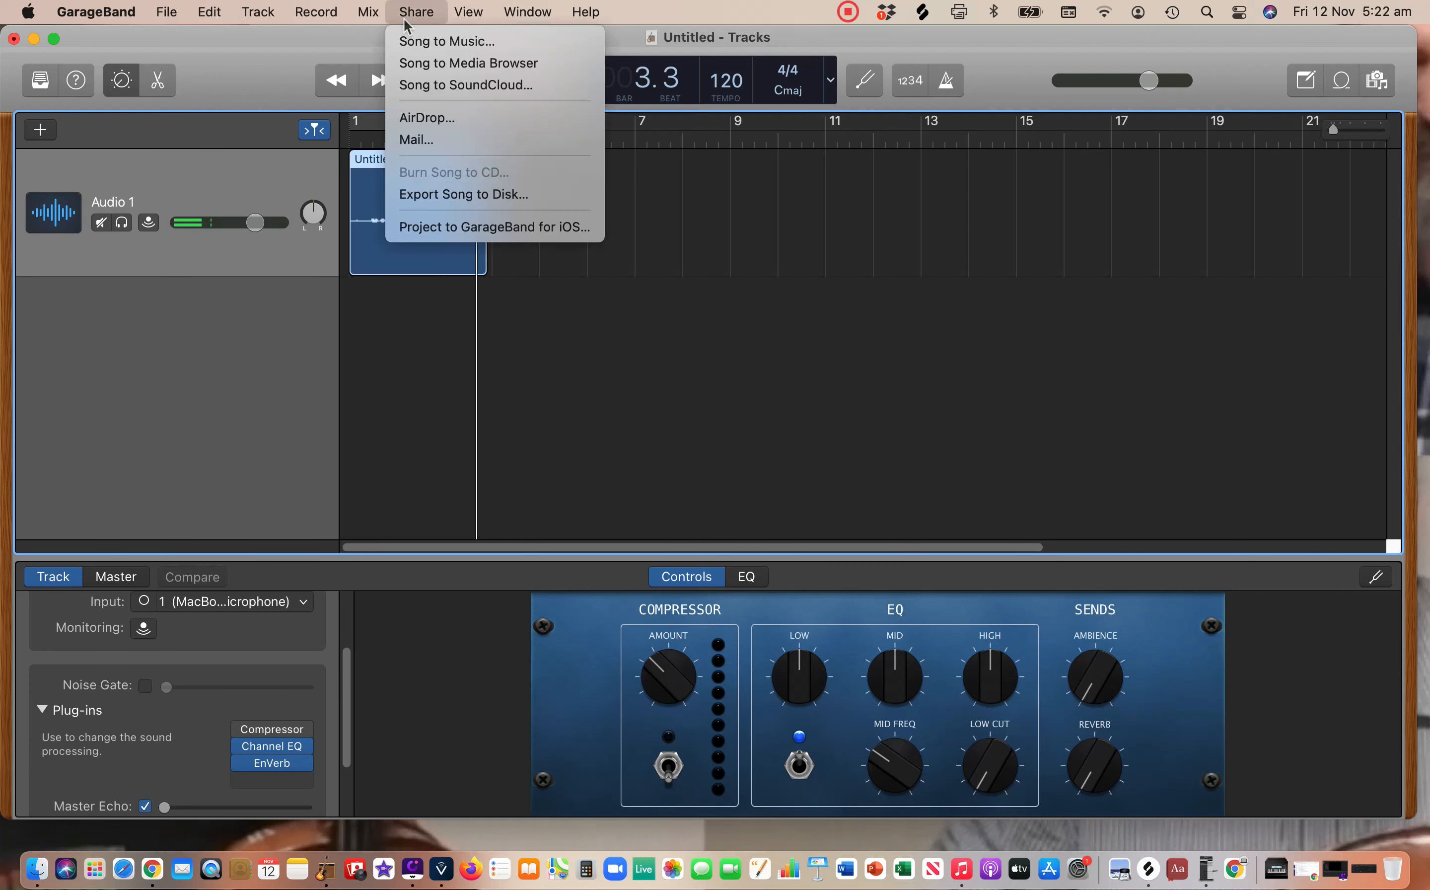
{"action": "left_click", "coordinate": [434, 192]}
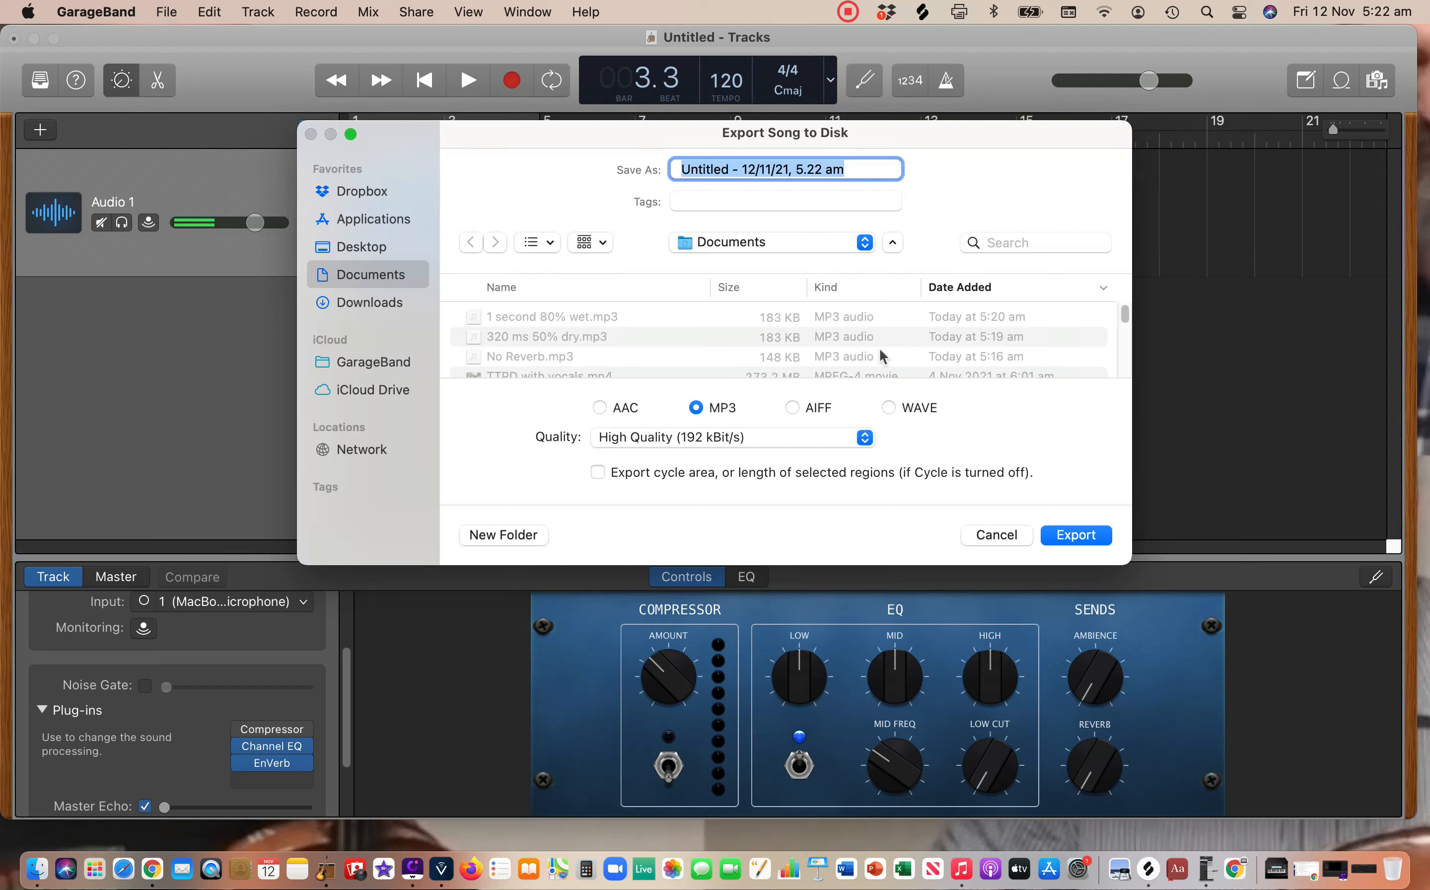
{"action": "type", "text": "ideal"}
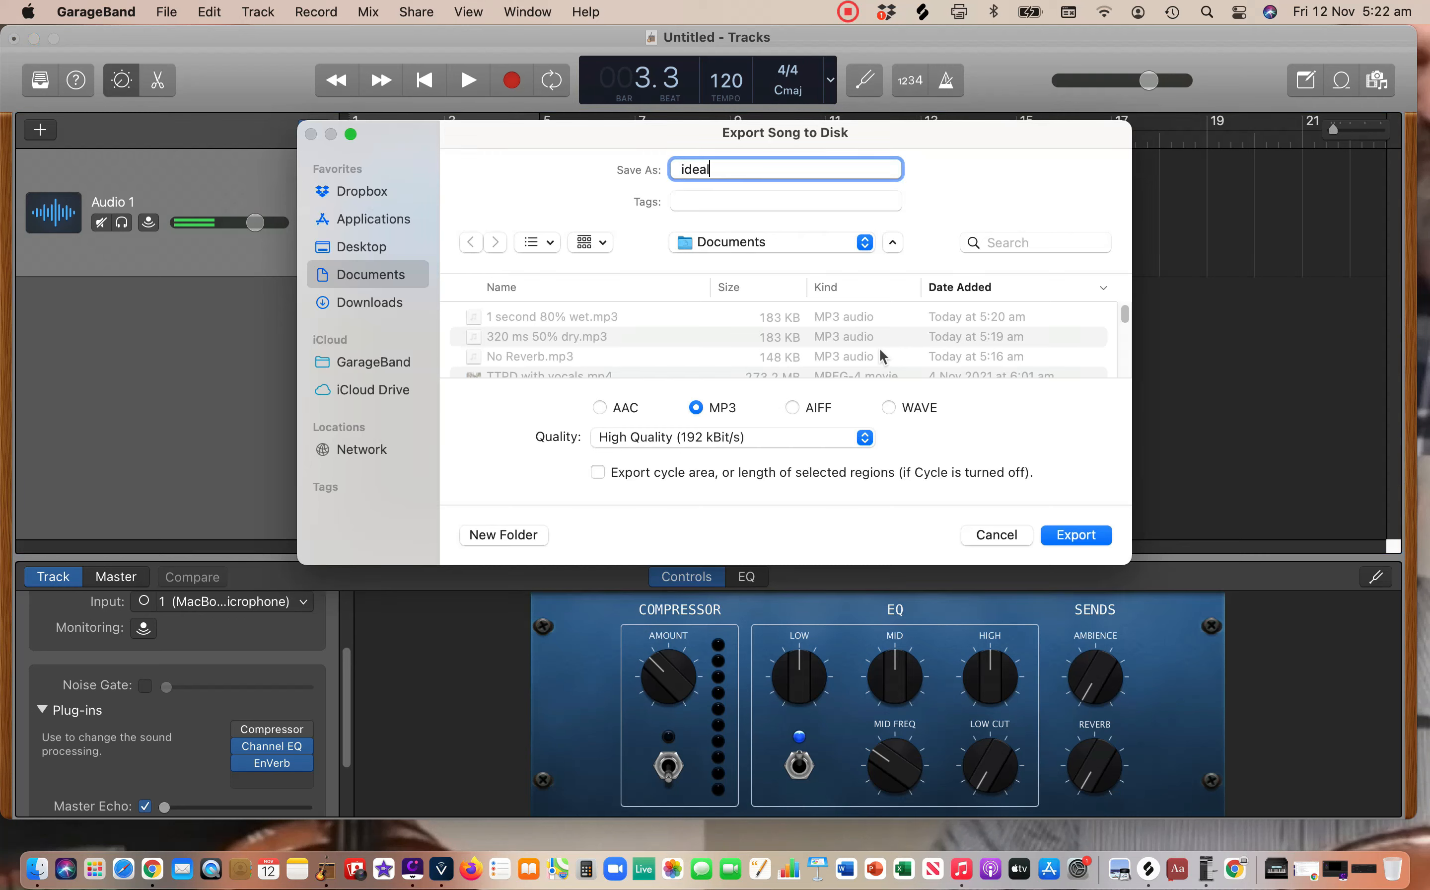
{"action": "type", "text": " reverb"}
{"action": "left_click", "coordinate": [1097, 534]}
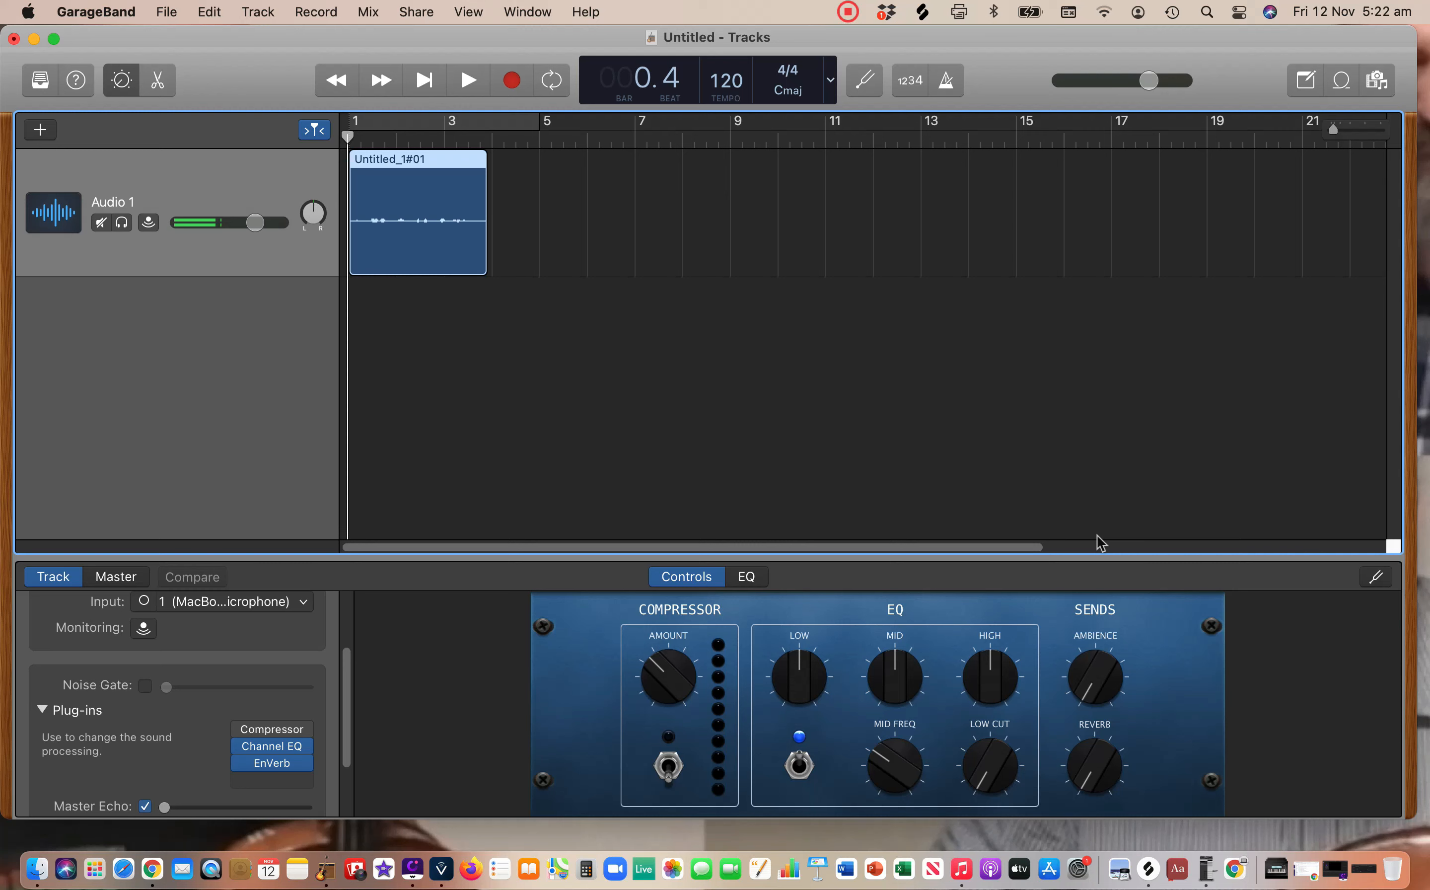
{"action": "left_click", "coordinate": [160, 8]}
{"action": "left_click", "coordinate": [160, 8]}
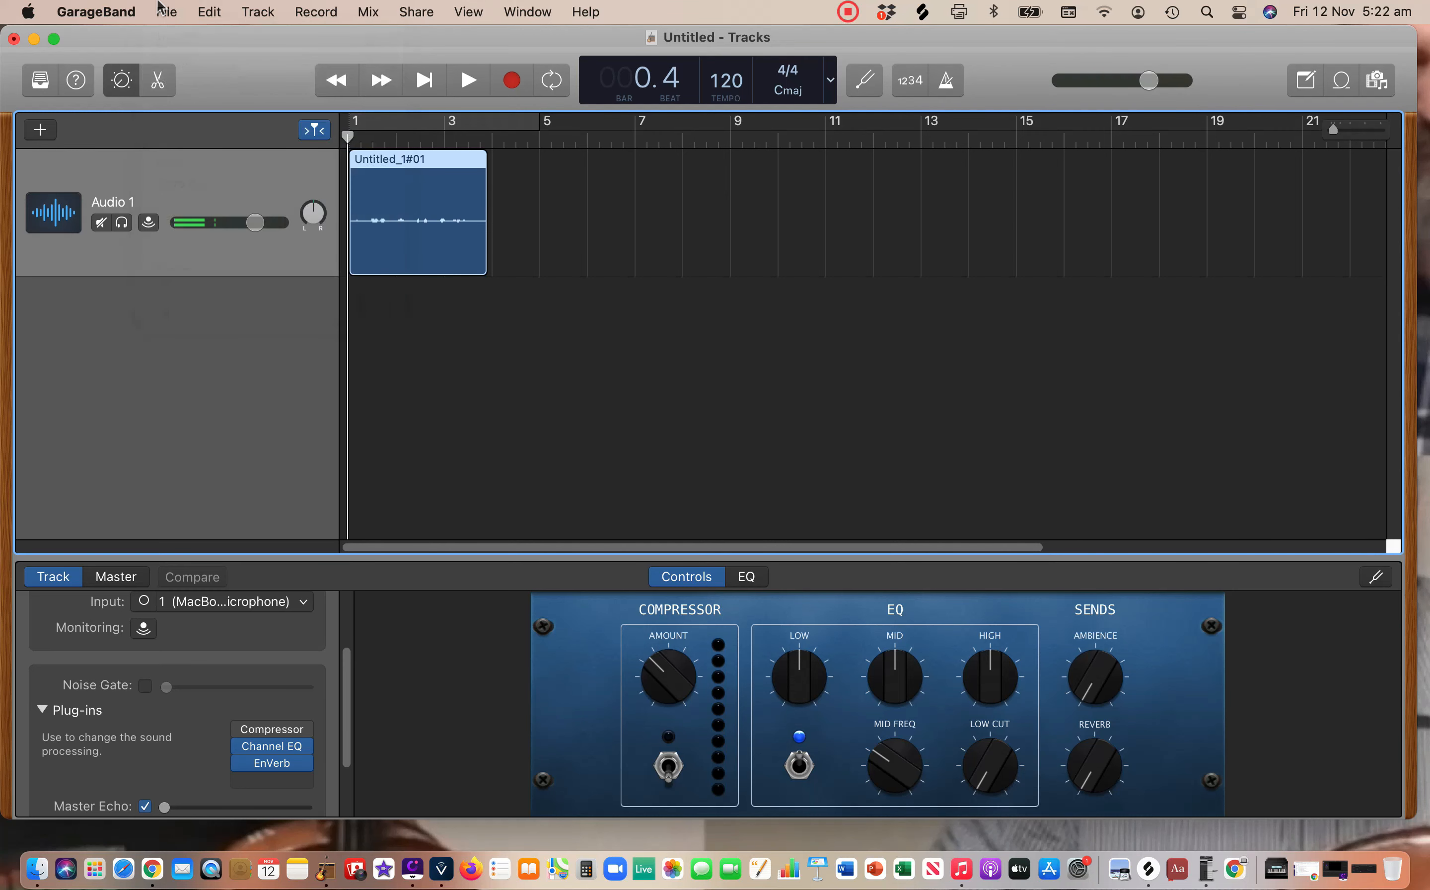